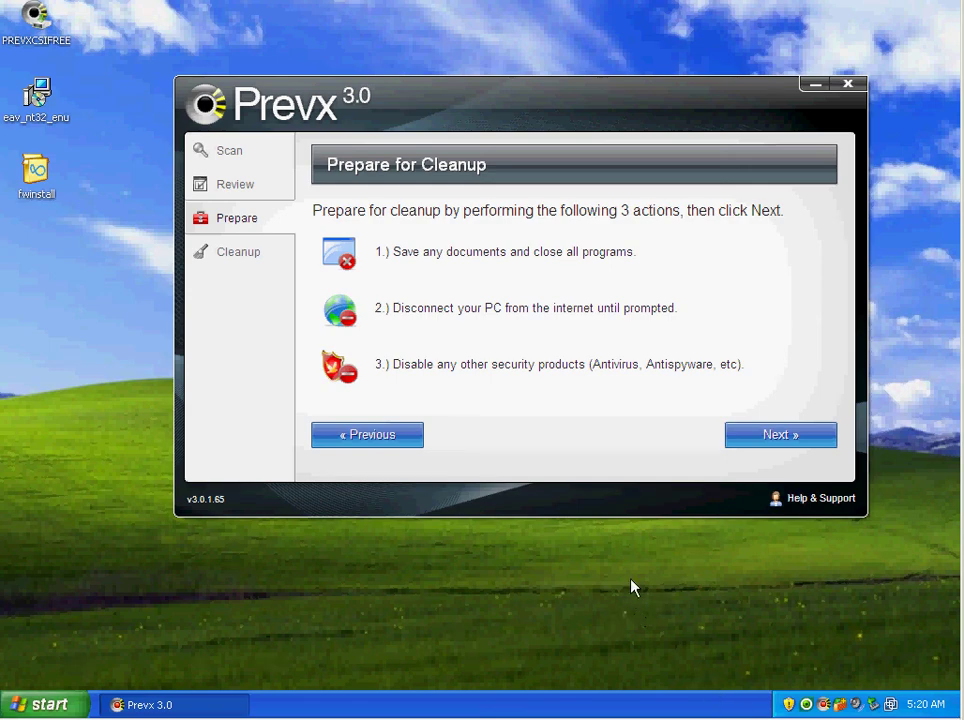
- Begin removing the detected threats with Next and accept the required reboot
{"action": "left_click", "coordinate": [775, 440]}
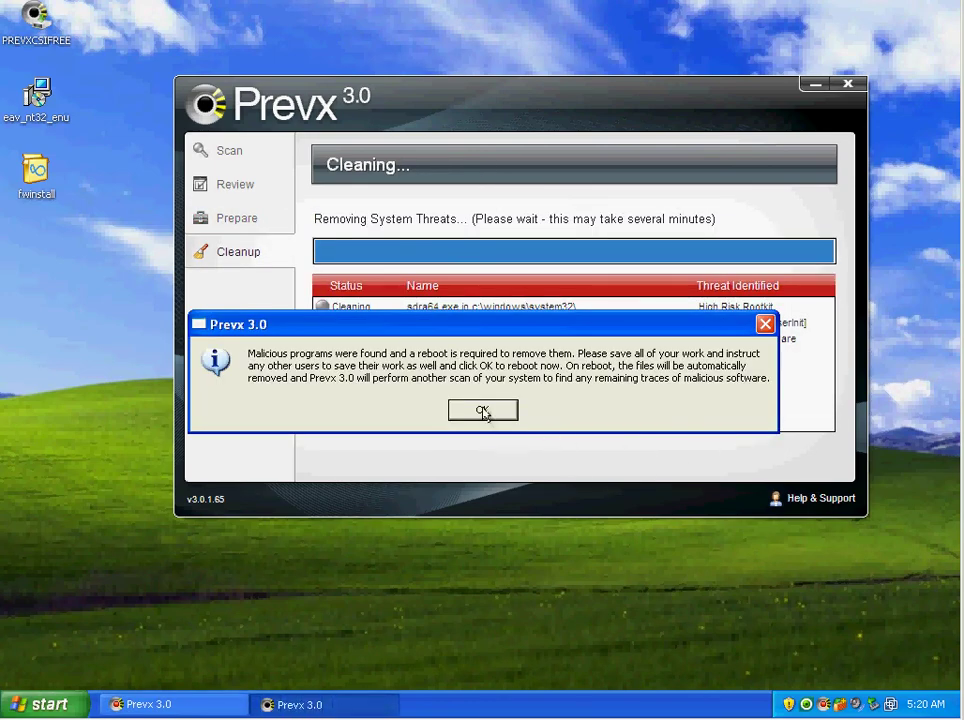
{"action": "left_click", "coordinate": [483, 411]}
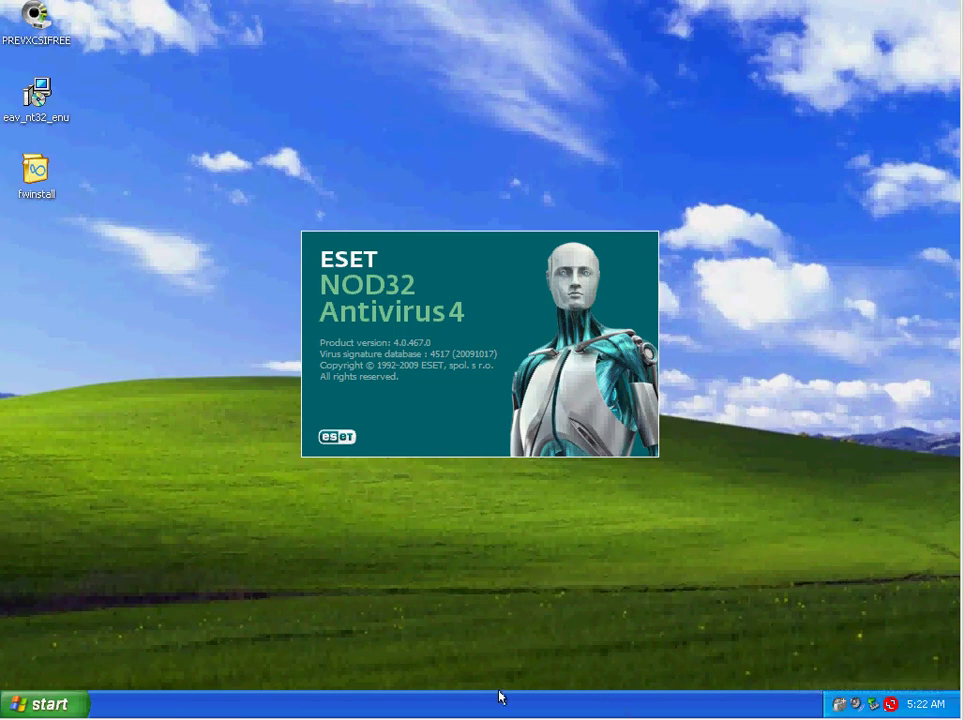
- Open Task Manager from the taskbar menu and move it out of the way
{"action": "right_click", "coordinate": [462, 708]}
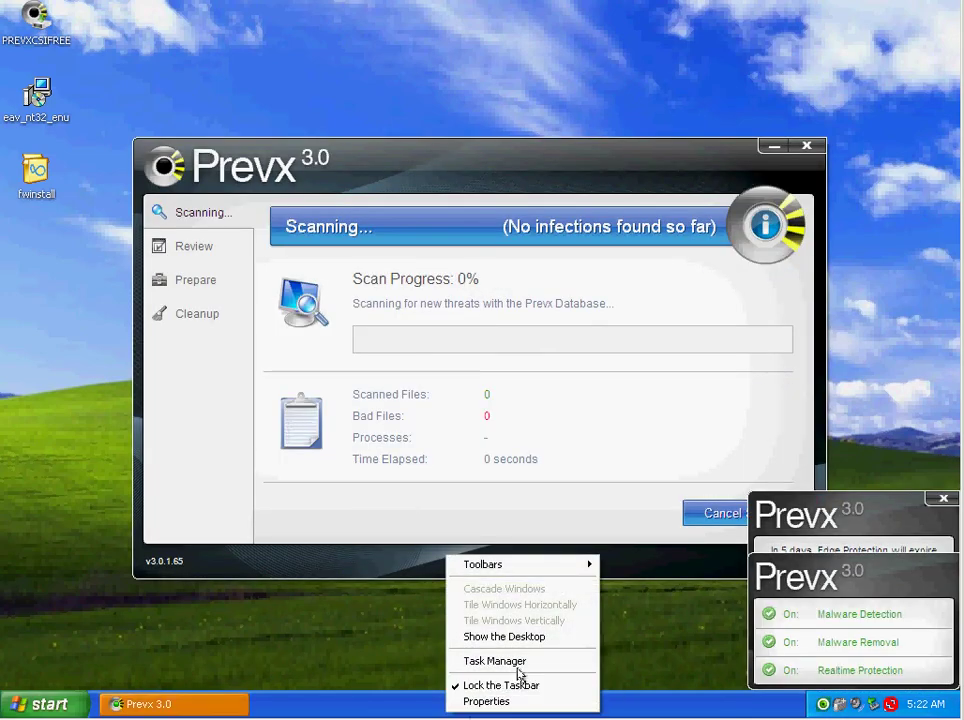
{"action": "left_click", "coordinate": [518, 661]}
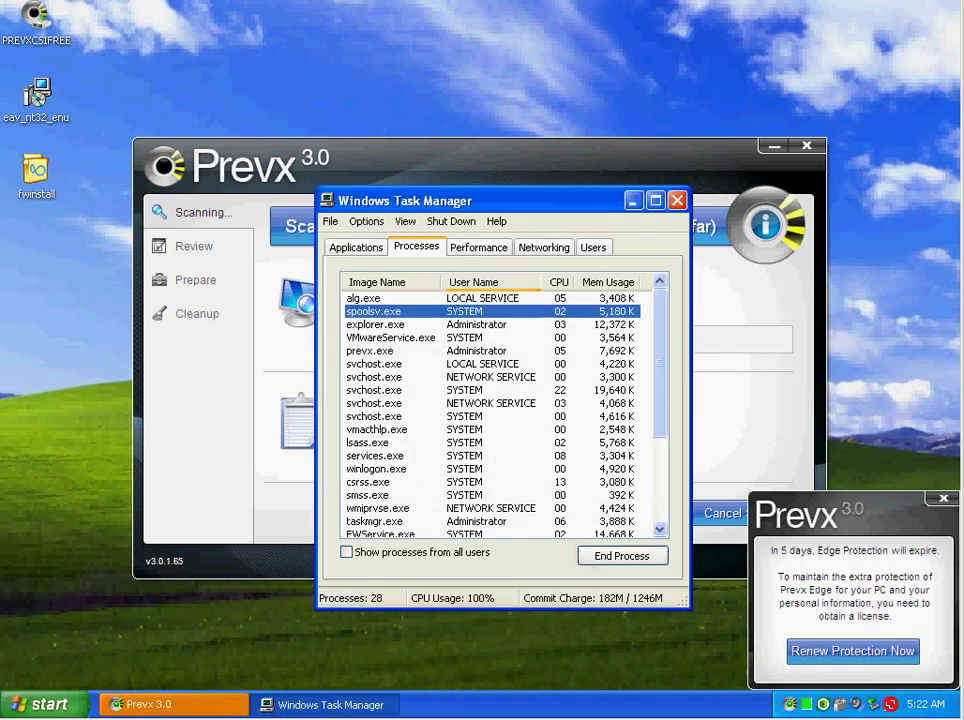
{"action": "left_click", "coordinate": [189, 107]}
{"action": "left_click_drag", "start_coordinate": [405, 197], "coordinate": [128, 20]}
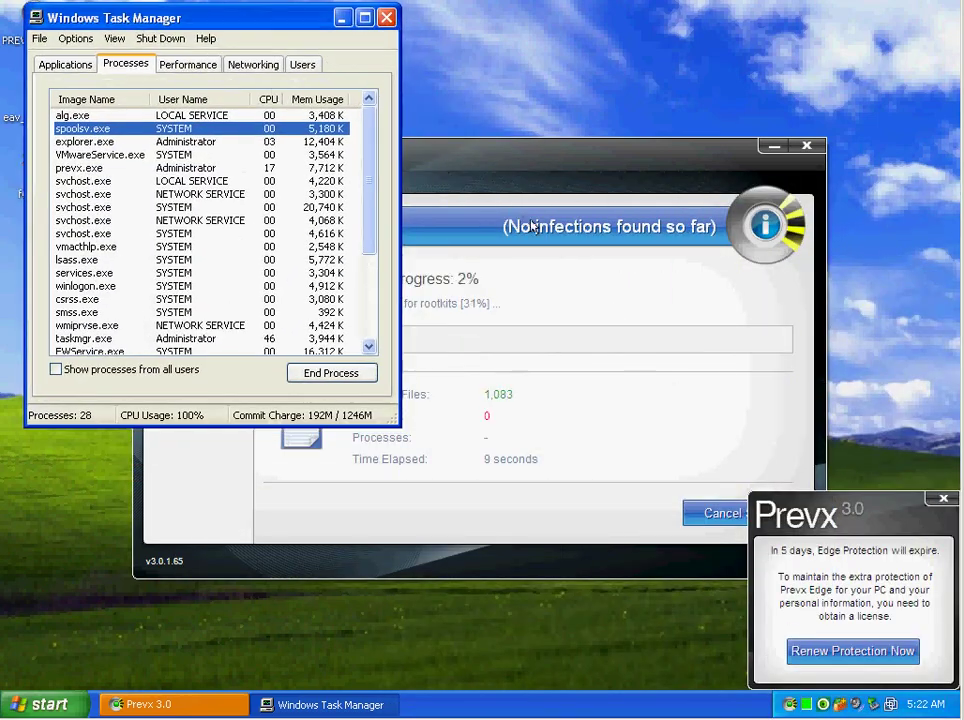
- Reposition the Prevx scan window, dismiss the licence notice, and close Task Manager
{"action": "left_click_drag", "start_coordinate": [528, 167], "coordinate": [619, 171]}
{"action": "left_click", "coordinate": [940, 502]}
{"action": "left_click_drag", "start_coordinate": [566, 189], "coordinate": [598, 157]}
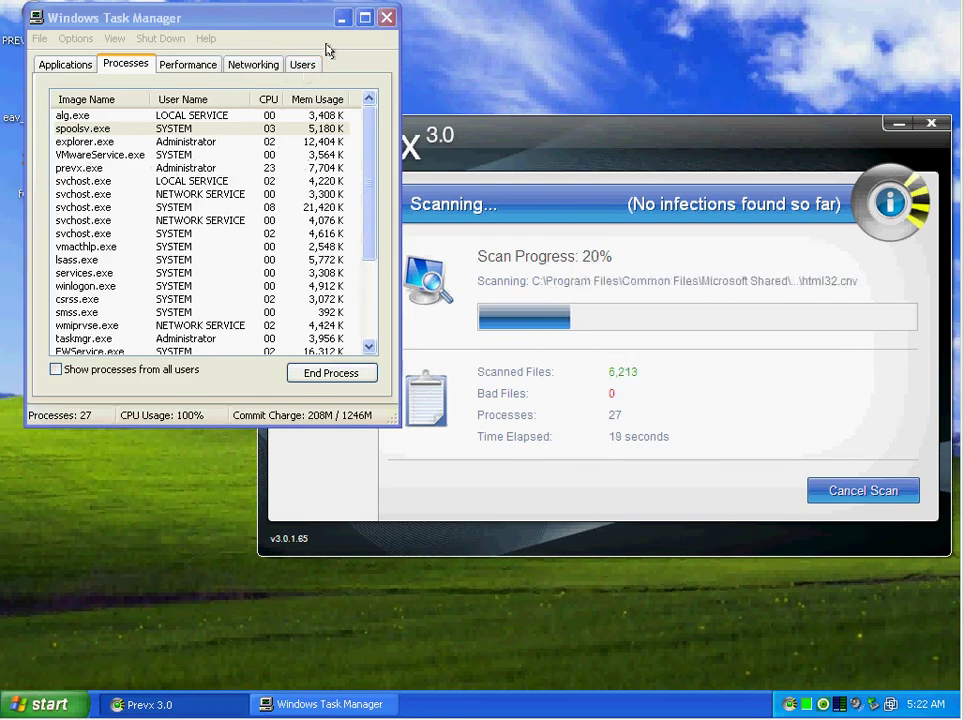
{"action": "left_click", "coordinate": [386, 17]}
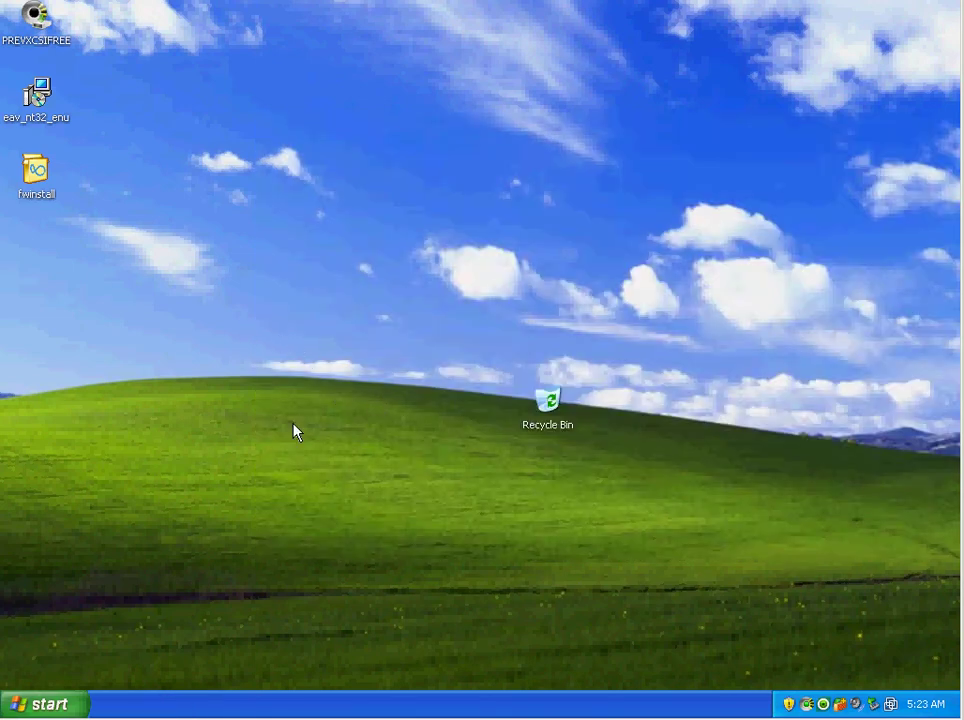
- Reopen Task Manager, sort the 28 processes by Image Name, review them, and close it
{"action": "right_click", "coordinate": [230, 710]}
{"action": "left_click", "coordinate": [267, 664]}
{"action": "left_click", "coordinate": [115, 170]}
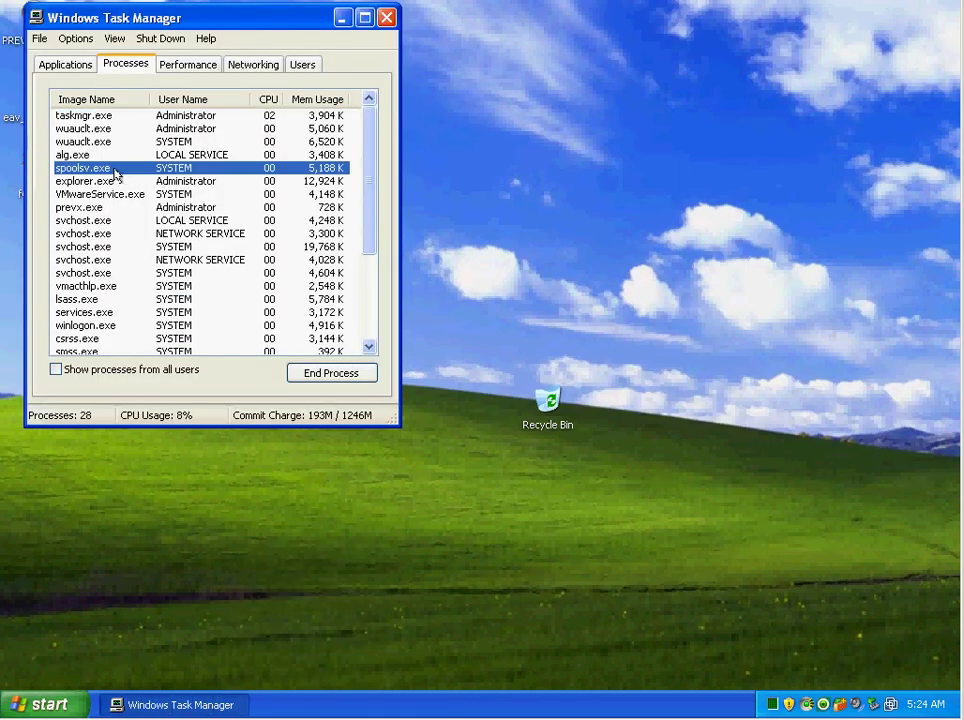
{"action": "left_click", "coordinate": [92, 99]}
{"action": "left_click_drag", "start_coordinate": [190, 17], "coordinate": [390, 113]}
{"action": "left_click", "coordinate": [325, 264]}
{"action": "scroll", "coordinate": [380, 325], "scroll_direction": "down", "scroll_amount": 4}
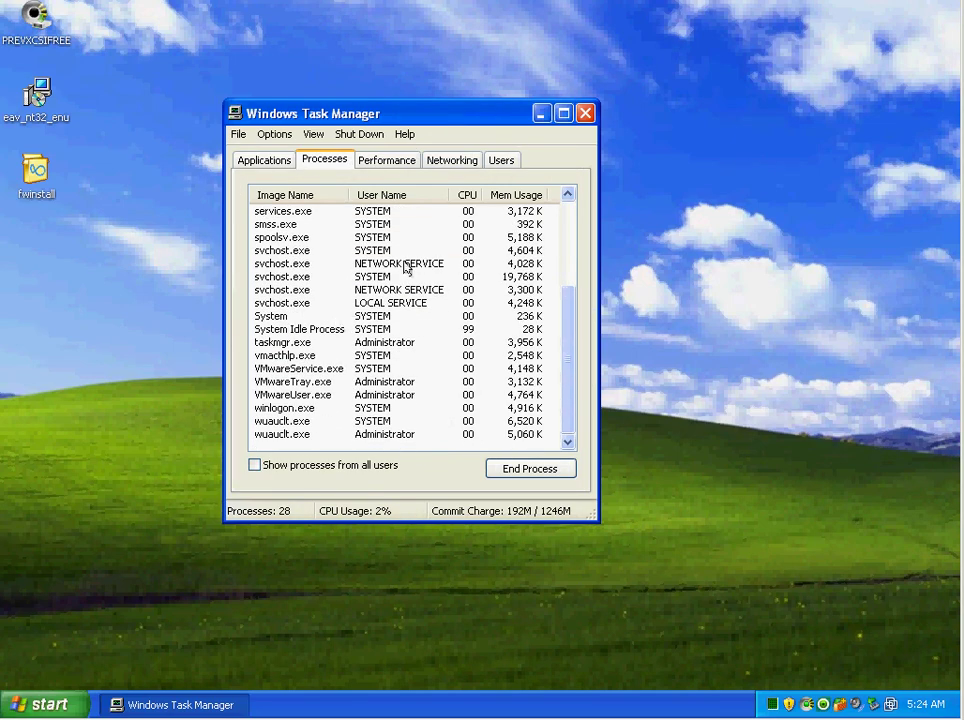
{"action": "left_click", "coordinate": [585, 113]}
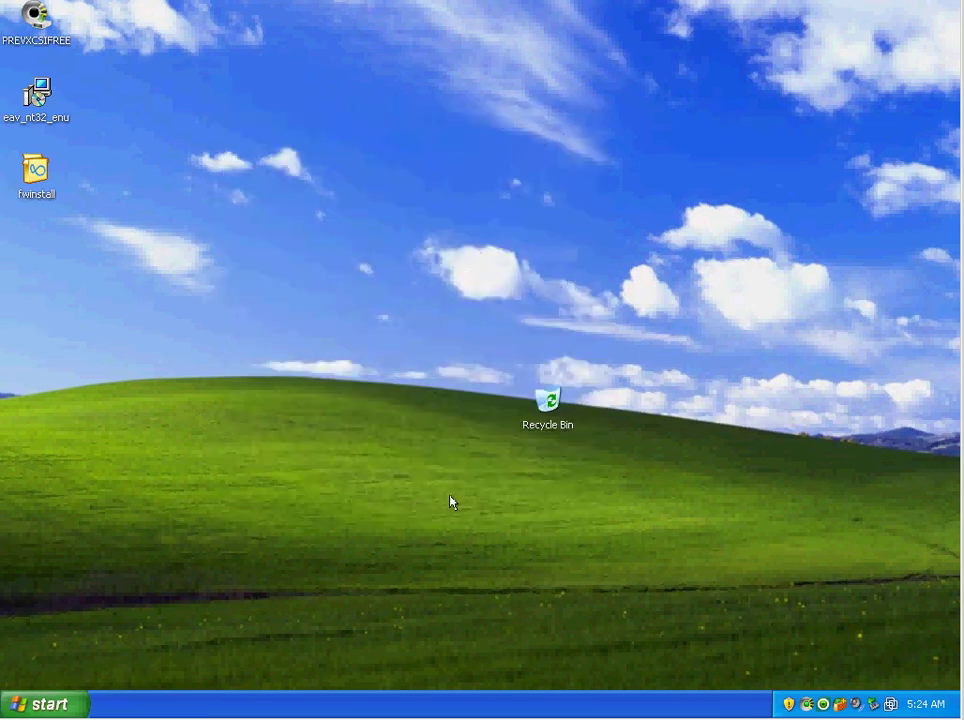
- Disable ESET's real-time file system protection from the tray icon
{"action": "right_click", "coordinate": [823, 704]}
{"action": "left_click", "coordinate": [704, 613]}
{"action": "left_click", "coordinate": [430, 385]}
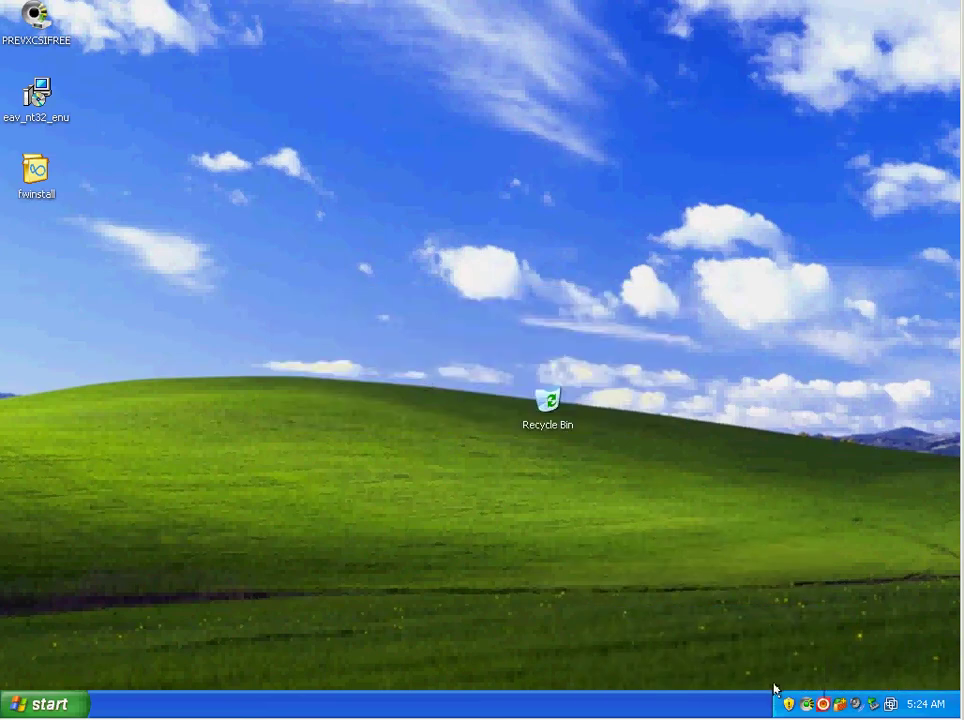
- Disable the PC Tools firewall from its tray menu
{"action": "right_click", "coordinate": [840, 704]}
{"action": "mouse_move", "coordinate": [882, 642]}
{"action": "left_click", "coordinate": [878, 622]}
- Stop Prevx realtime protection and launch the web browser from the Start menu
{"action": "left_click", "coordinate": [822, 704]}
{"action": "left_click", "coordinate": [836, 667]}
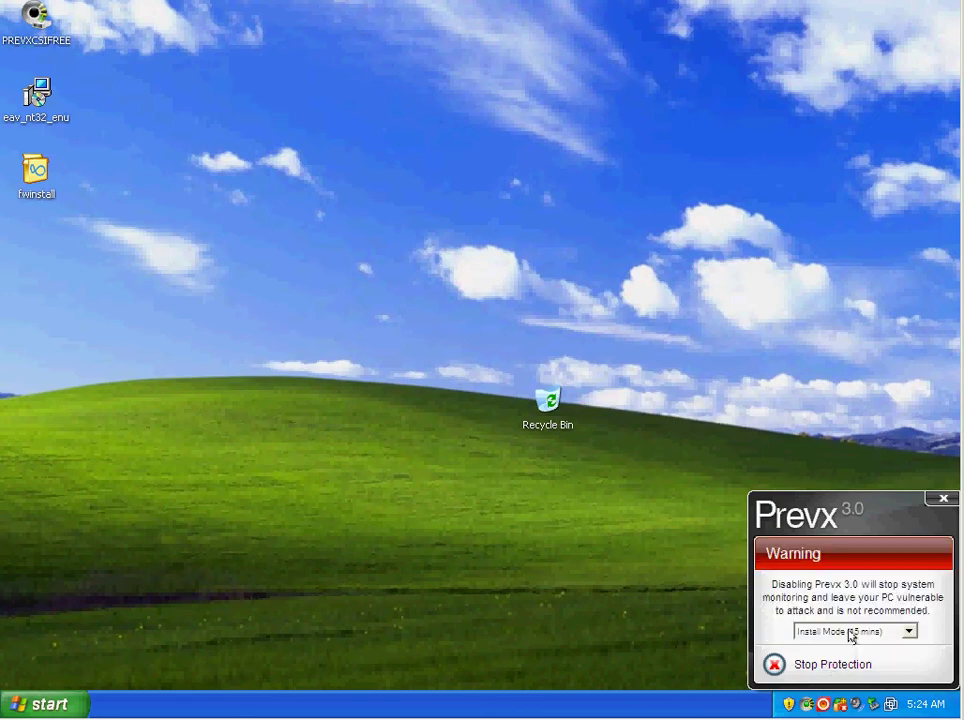
{"action": "left_click", "coordinate": [805, 665]}
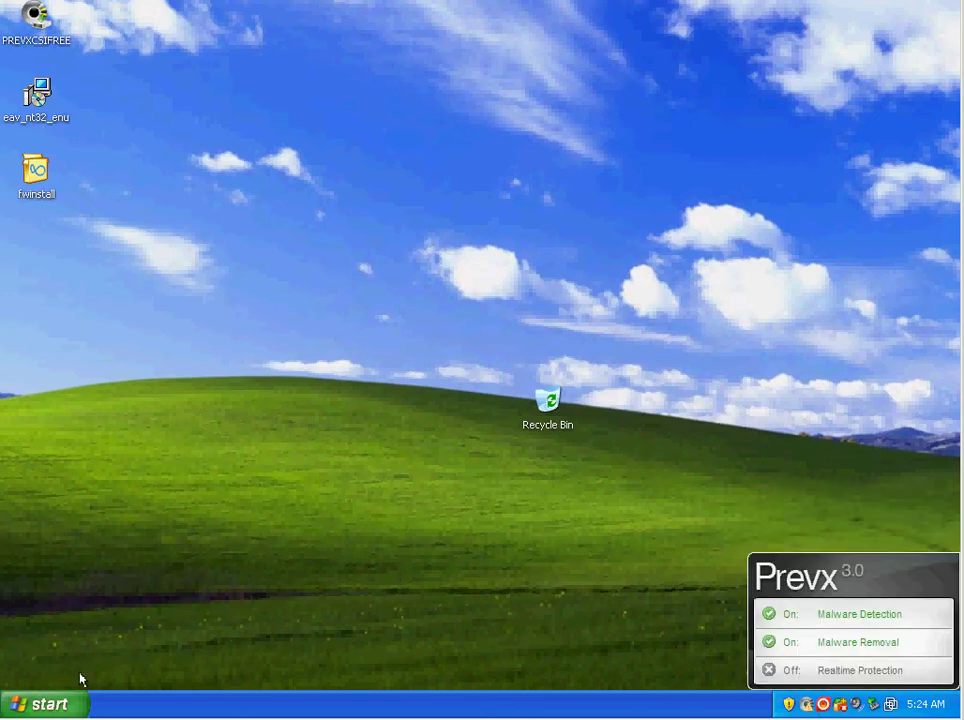
{"action": "left_click", "coordinate": [48, 704]}
{"action": "left_click", "coordinate": [60, 327]}
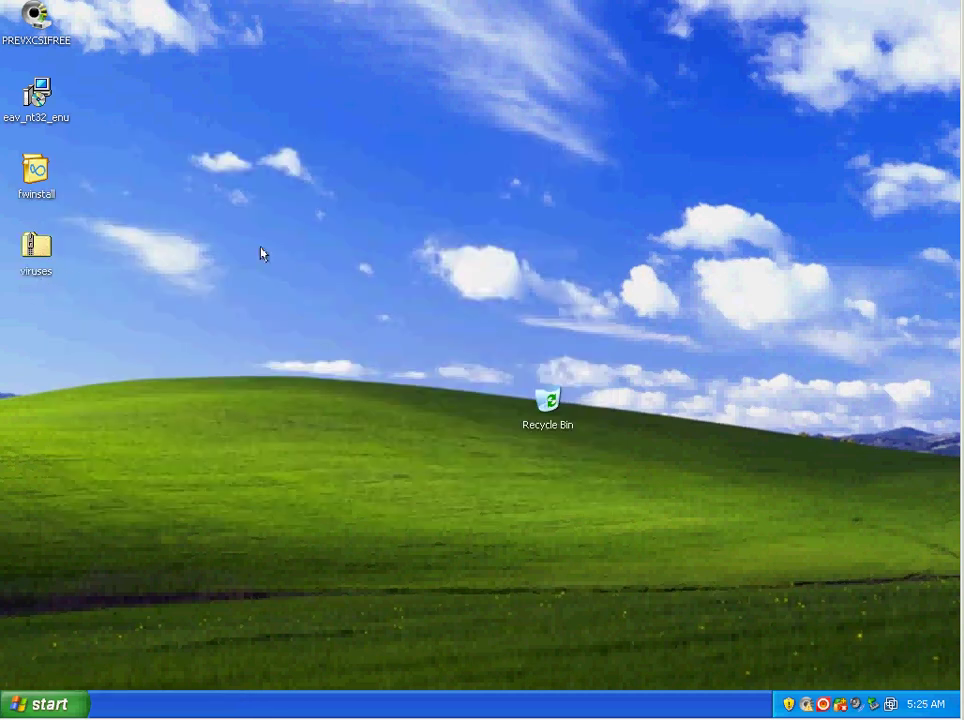
- Move the viruses archive onto the desktop and open viruses.zip, showing its 22 files
{"action": "left_click_drag", "start_coordinate": [36, 245], "coordinate": [330, 170]}
{"action": "double_click", "coordinate": [330, 170]}
{"action": "left_click_drag", "start_coordinate": [442, 45], "coordinate": [575, 63]}
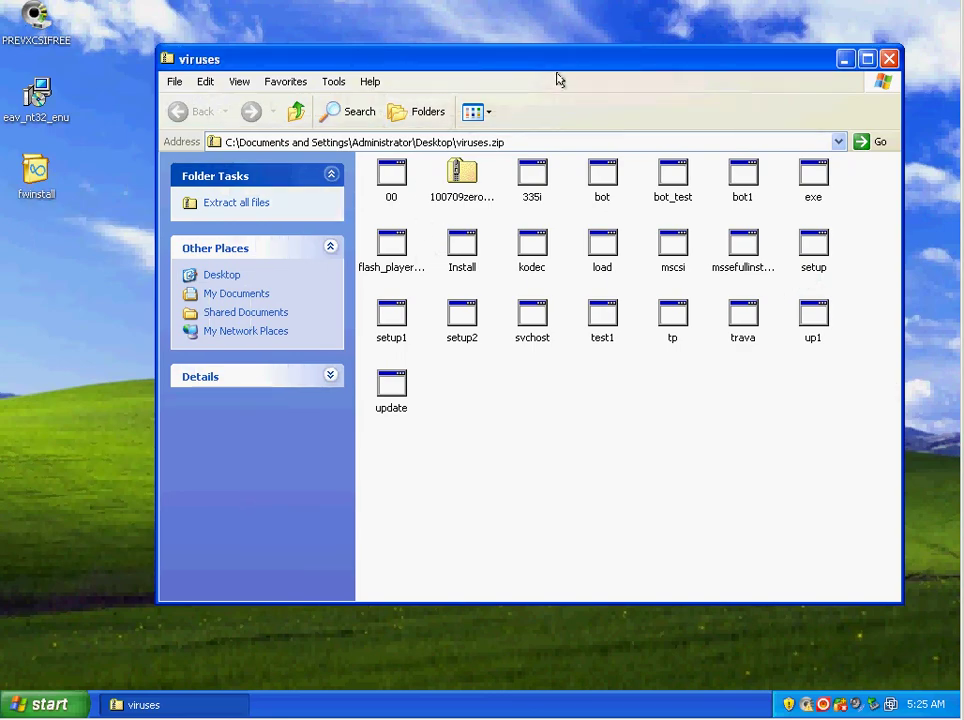
{"action": "left_click_drag", "start_coordinate": [590, 58], "coordinate": [544, 131]}
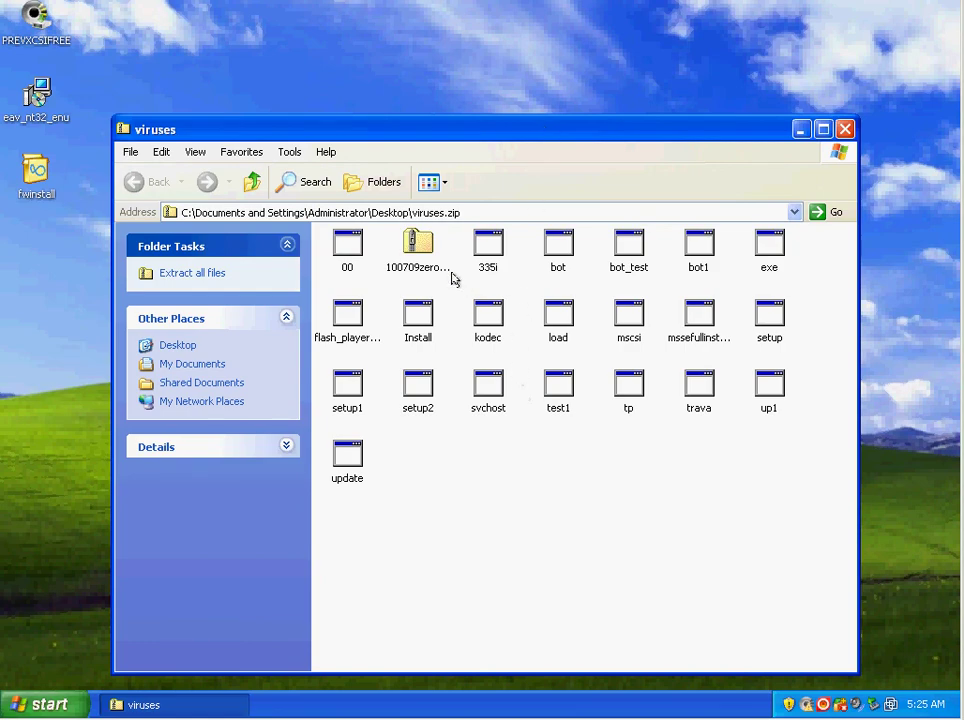
{"action": "left_click", "coordinate": [347, 245]}
{"action": "left_click", "coordinate": [607, 456]}
{"action": "left_click_drag", "start_coordinate": [481, 135], "coordinate": [484, 101]}
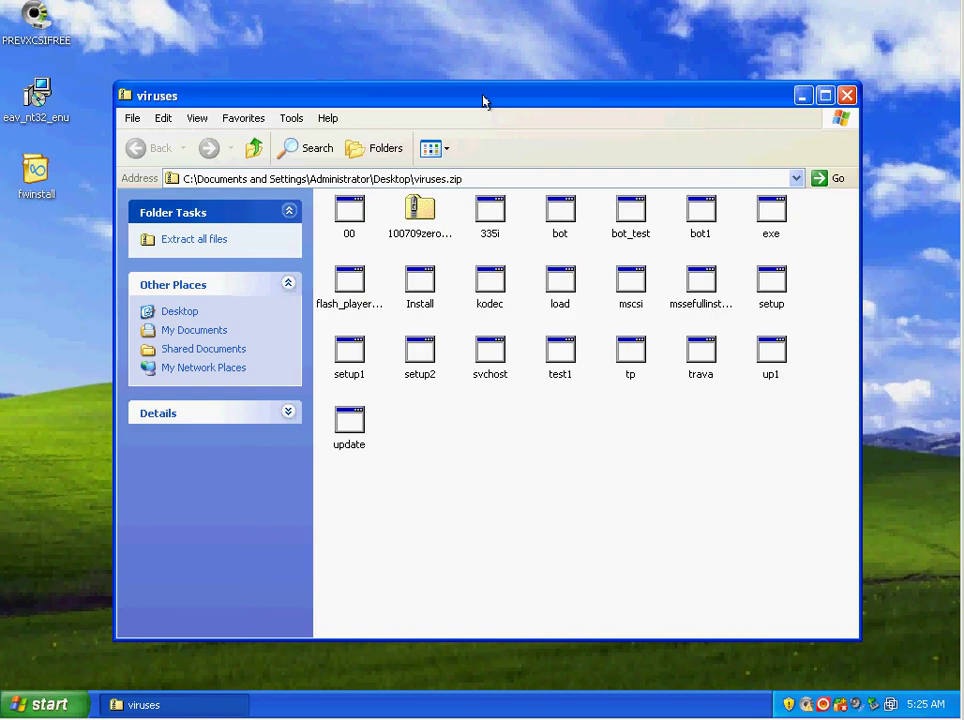
{"action": "left_click", "coordinate": [352, 214]}
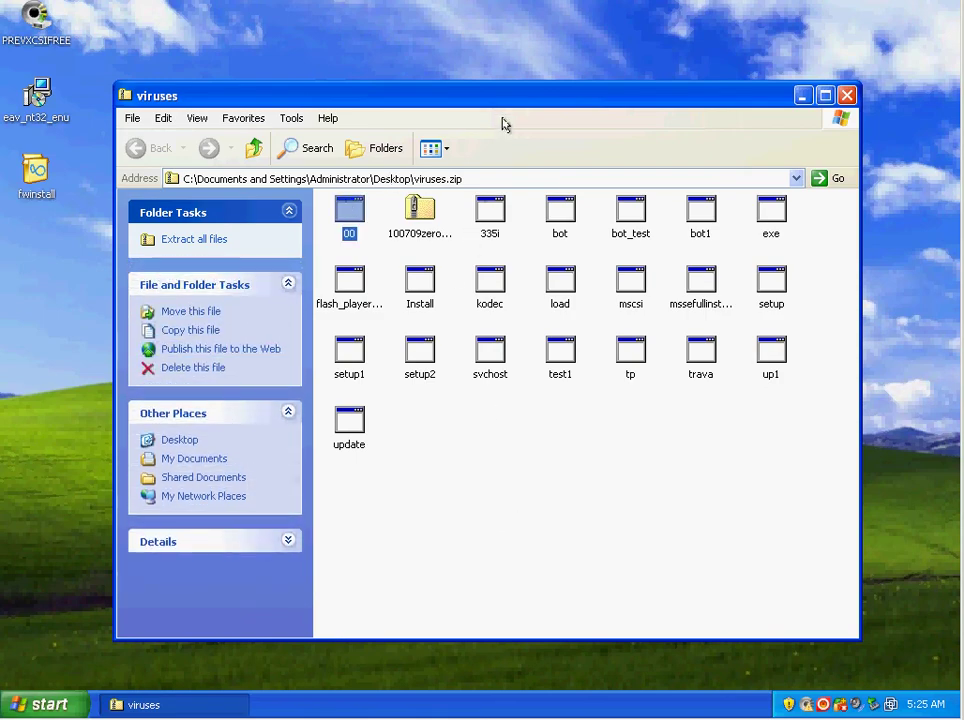
{"action": "left_click_drag", "start_coordinate": [510, 101], "coordinate": [473, 122]}
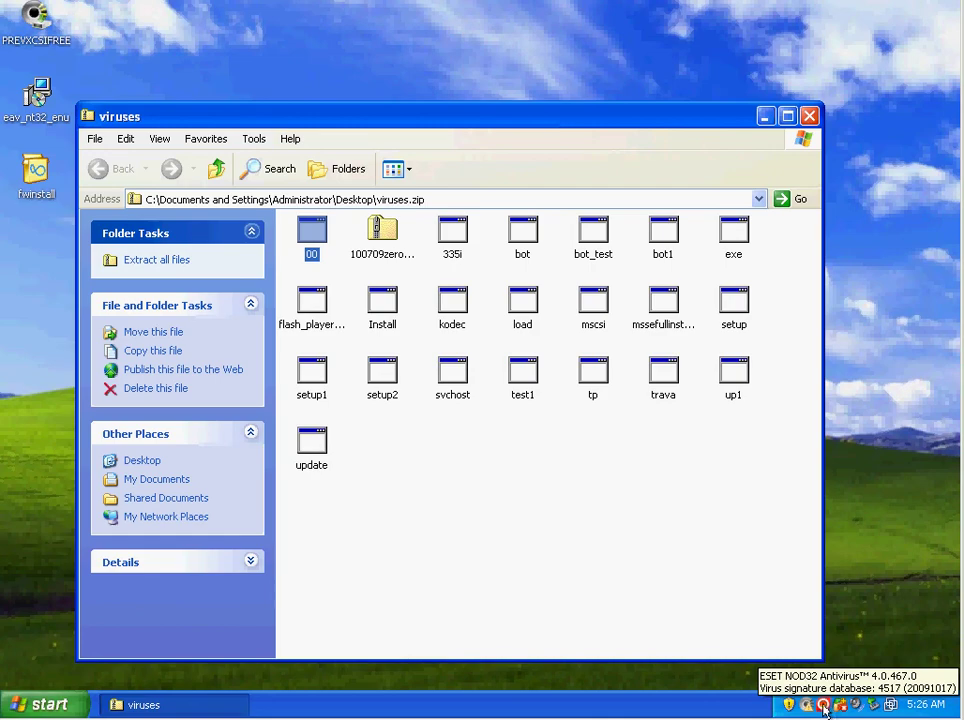
{"action": "left_click", "coordinate": [499, 521]}
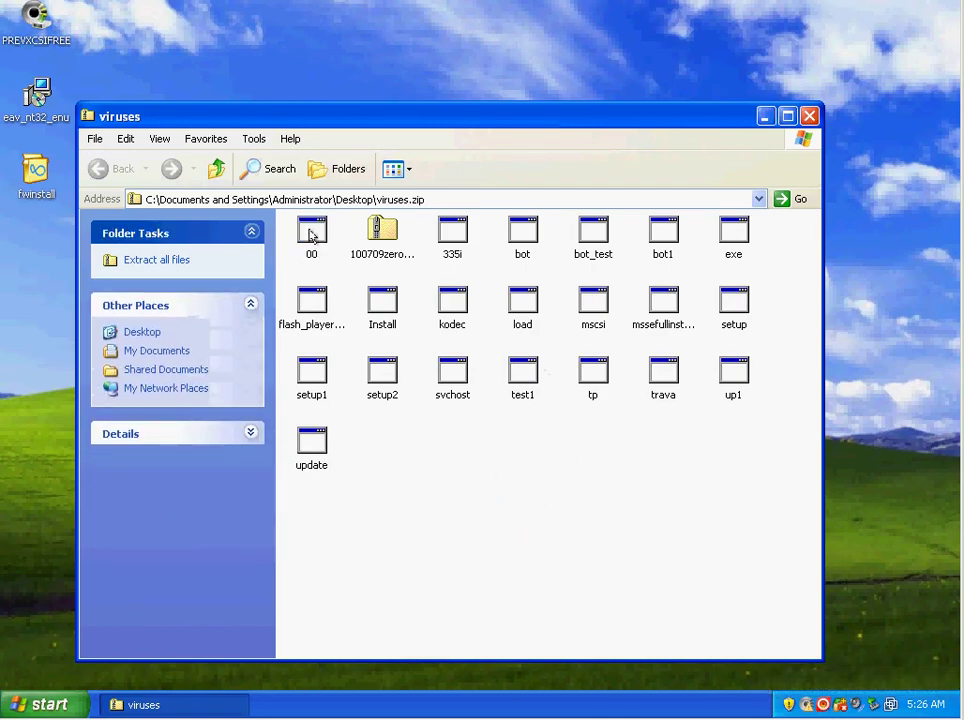
- Select all 22 sample files in viruses.zip and copy them
{"action": "left_click", "coordinate": [311, 235]}
{"action": "key", "text": "ctrl+a"}
{"action": "right_click", "coordinate": [446, 385]}
{"action": "left_click", "coordinate": [493, 438]}
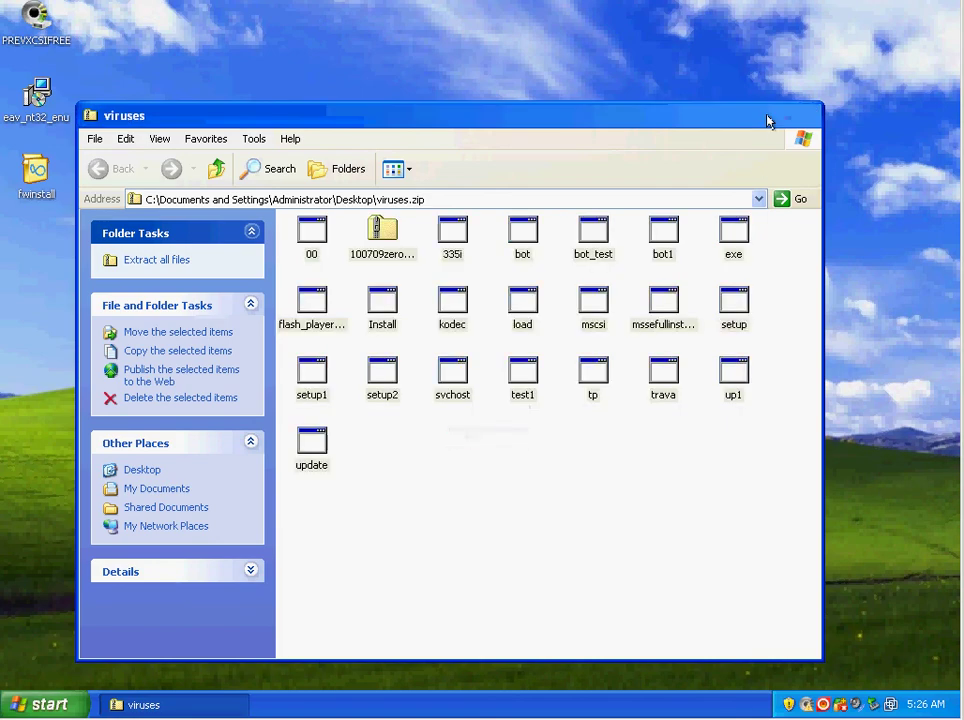
- Paste the samples onto the desktop, entering the archive password to extract them
{"action": "left_click", "coordinate": [767, 120]}
{"action": "right_click", "coordinate": [482, 155]}
{"action": "left_click", "coordinate": [517, 204]}
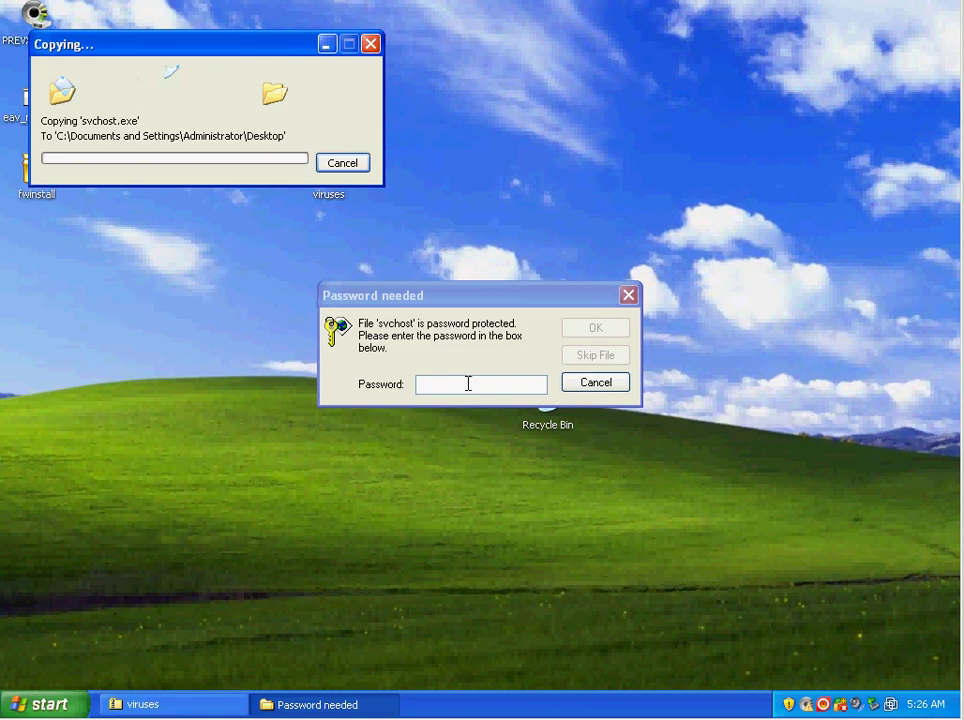
{"action": "left_click", "coordinate": [468, 383]}
{"action": "type", "text": "********"}
{"action": "key", "text": "Return"}
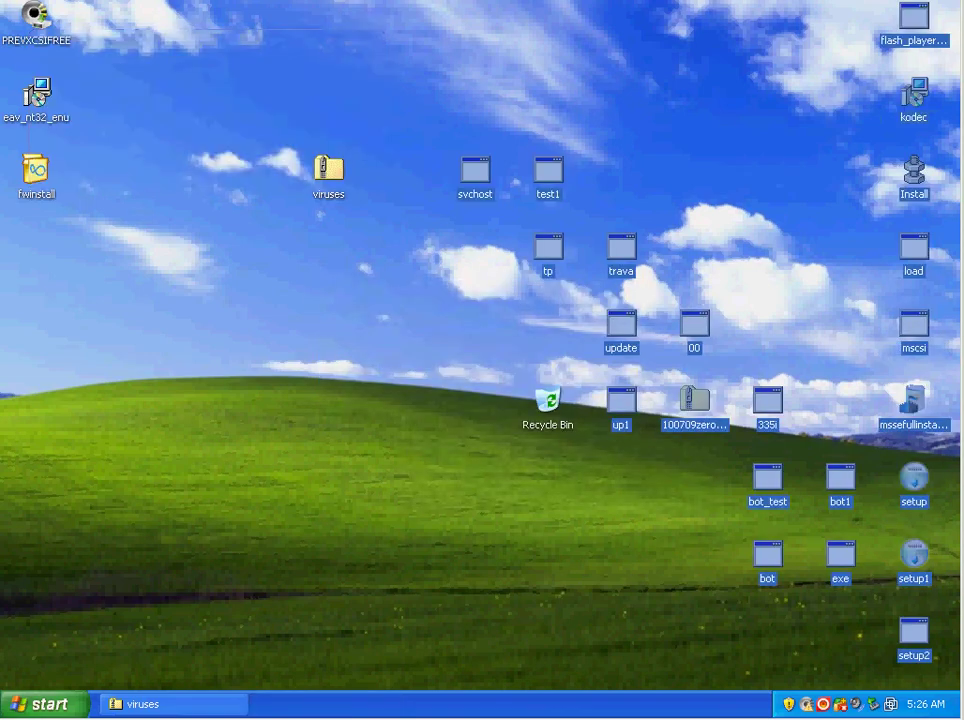
{"action": "left_click", "coordinate": [193, 392]}
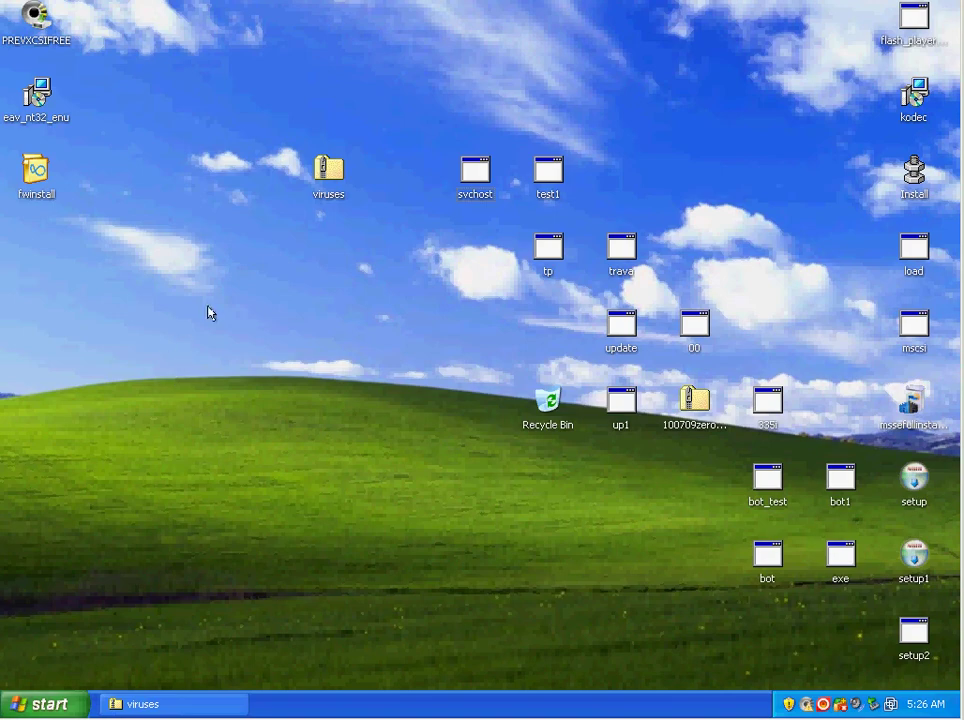
- Turn Prevx protection back on and re-enable ESET real-time file system protection
{"action": "right_click", "coordinate": [806, 704]}
{"action": "left_click", "coordinate": [831, 667]}
{"action": "right_click", "coordinate": [838, 705]}
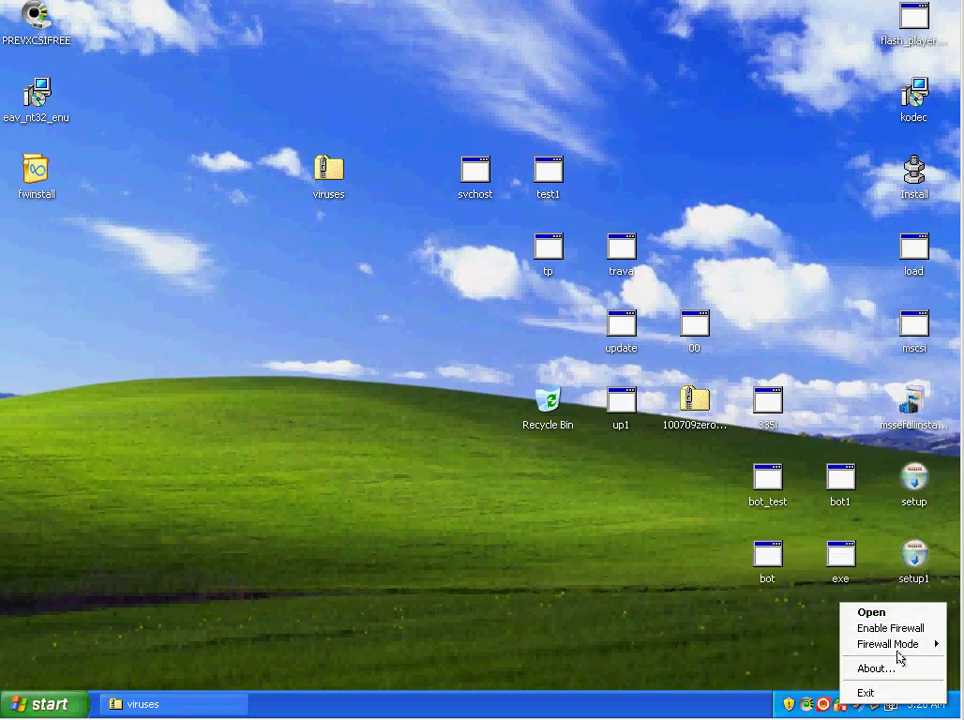
{"action": "left_click", "coordinate": [870, 629]}
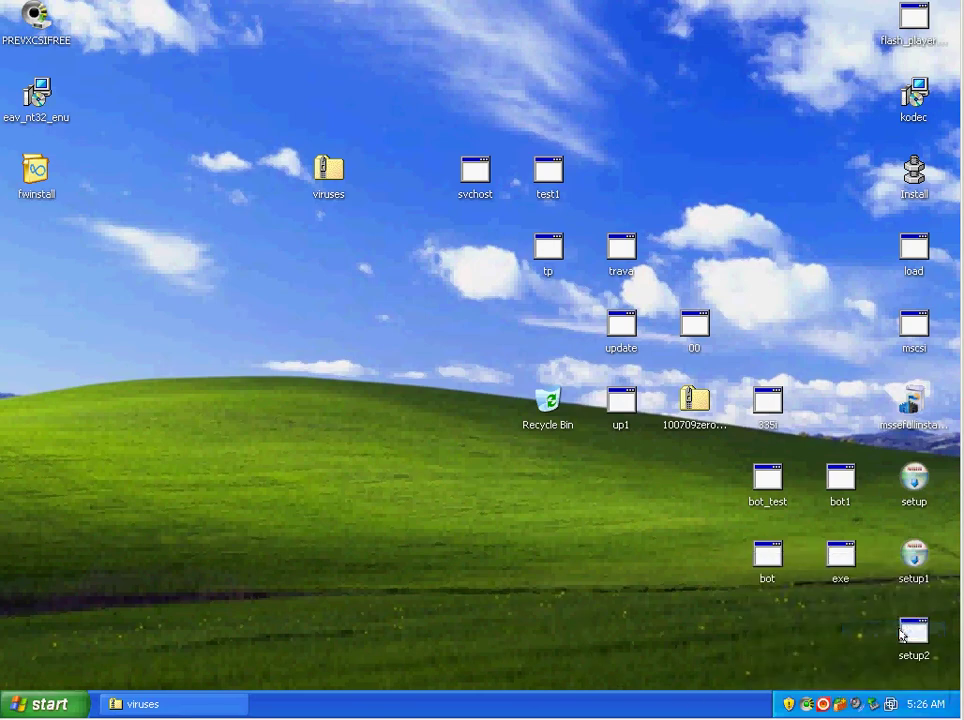
{"action": "right_click", "coordinate": [821, 706]}
{"action": "left_click", "coordinate": [710, 614]}
- Delete the mssefullinstall file and move svchost toward the desktop's left side
{"action": "right_click", "coordinate": [916, 417]}
{"action": "left_click", "coordinate": [781, 630]}
{"action": "left_click", "coordinate": [532, 372]}
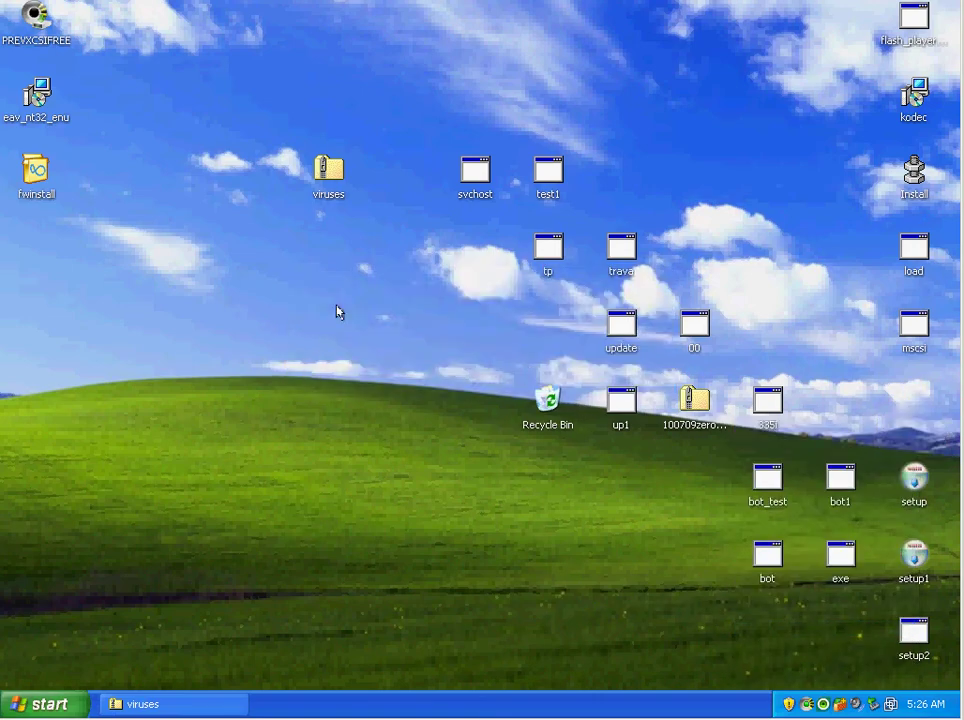
{"action": "left_click_drag", "start_coordinate": [475, 172], "coordinate": [268, 330]}
- Run svchost, answer the DNS-resolve and NTVDM.EXE firewall prompts, and dismiss both ESET blocked-address alerts
{"action": "left_click", "coordinate": [316, 346]}
{"action": "double_click", "coordinate": [252, 325]}
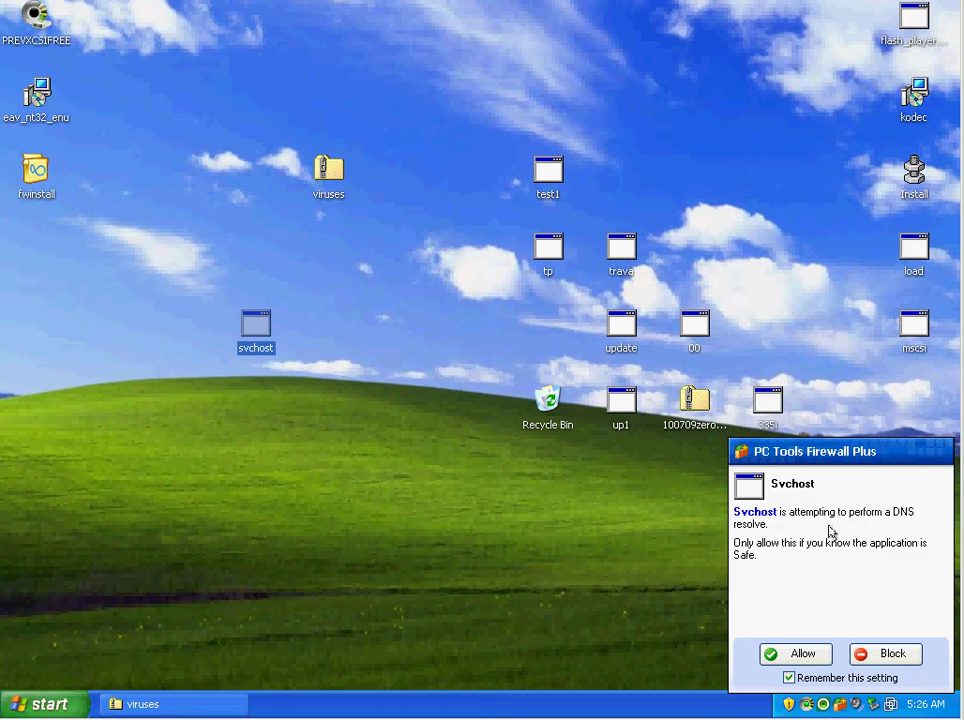
{"action": "left_click", "coordinate": [797, 653]}
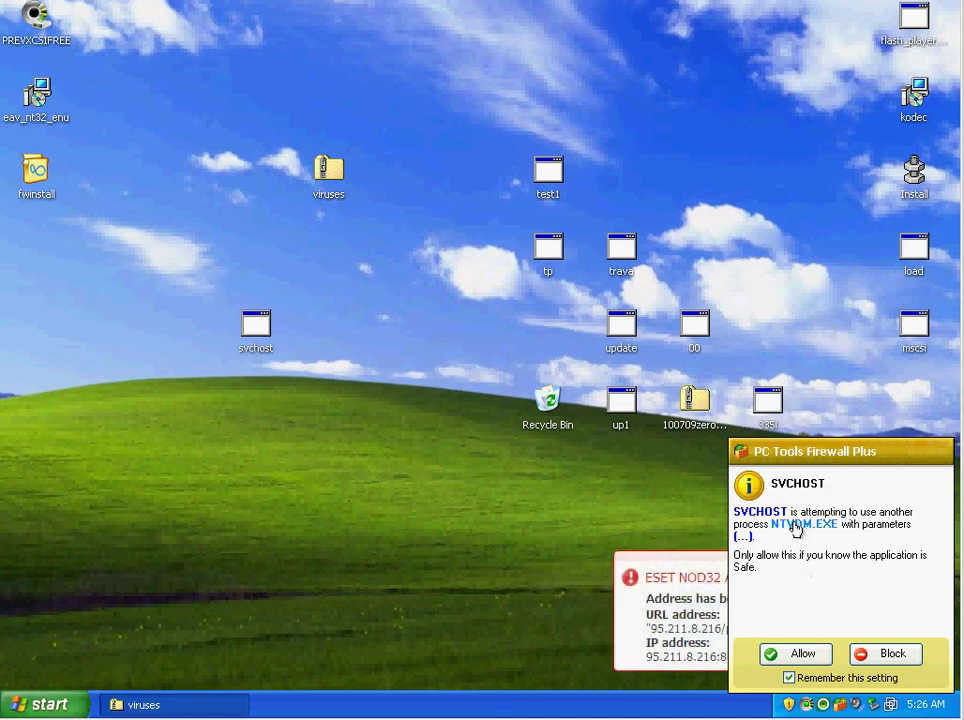
{"action": "mouse_move", "coordinate": [790, 530]}
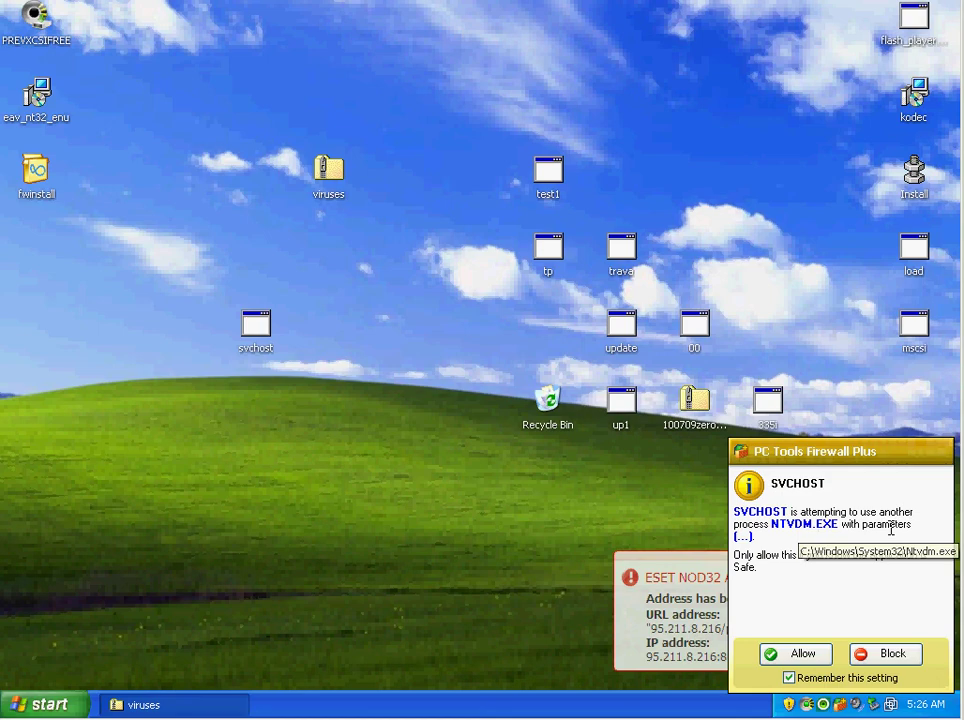
{"action": "left_click", "coordinate": [795, 653]}
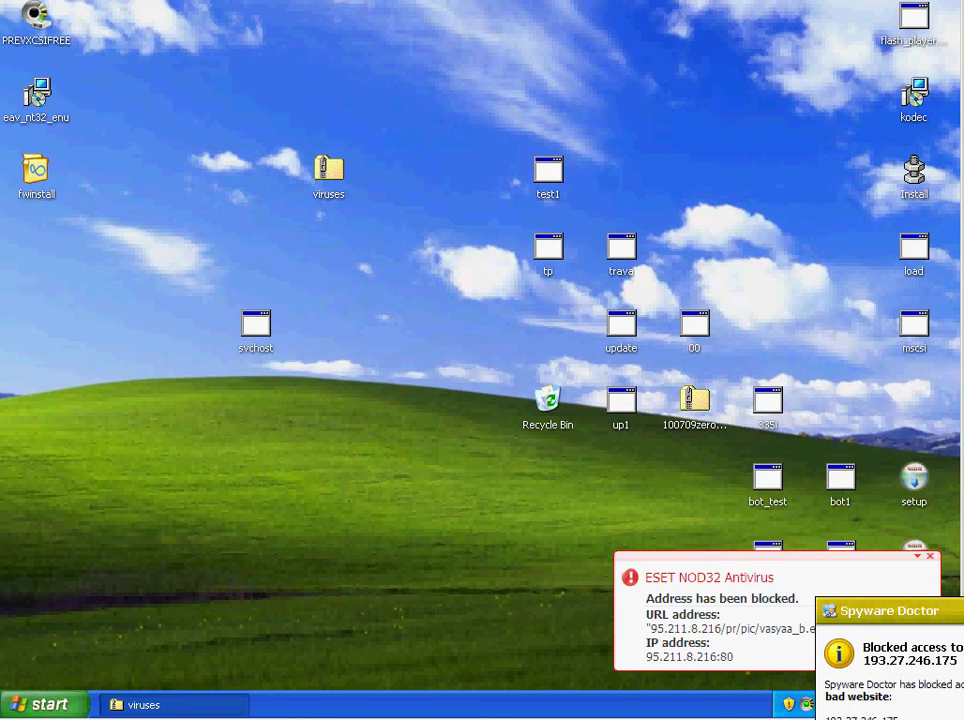
{"action": "left_click", "coordinate": [928, 561]}
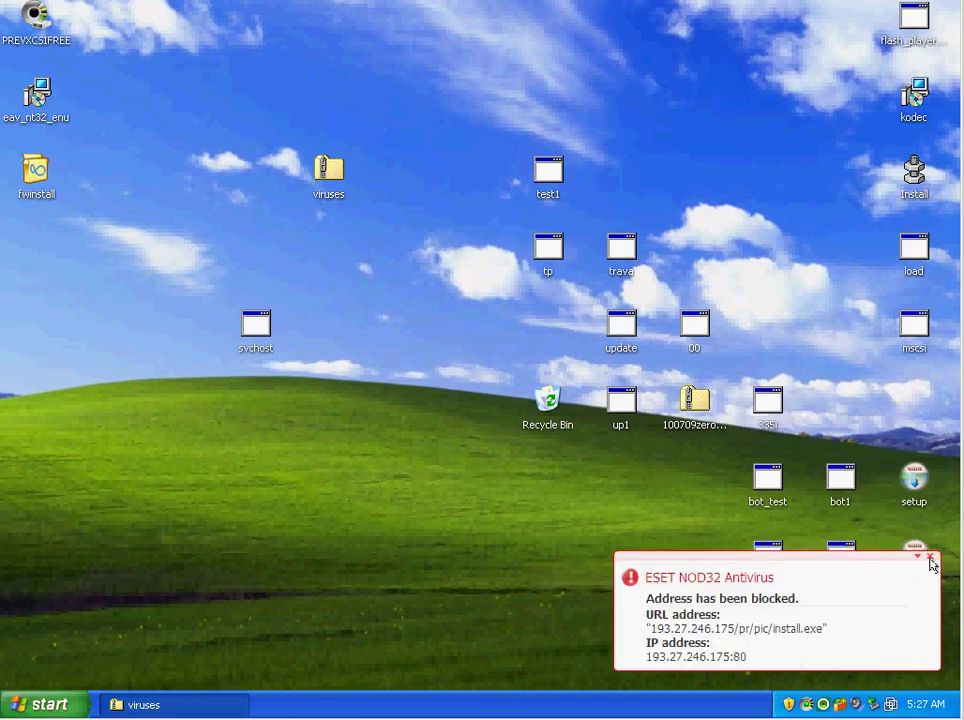
{"action": "left_click", "coordinate": [929, 559]}
- Scan svchost with Prevx, which reports it clean, and then with ESET NOD32
{"action": "right_click", "coordinate": [264, 314]}
{"action": "left_click", "coordinate": [330, 352]}
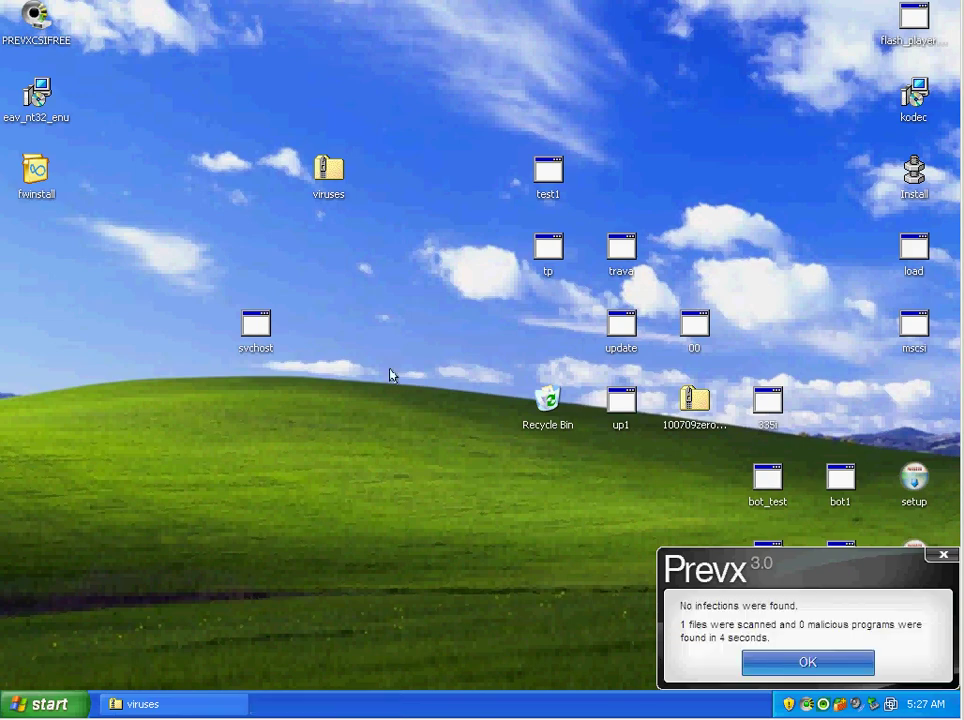
{"action": "left_click", "coordinate": [779, 665]}
{"action": "right_click", "coordinate": [265, 328]}
{"action": "left_click", "coordinate": [327, 393]}
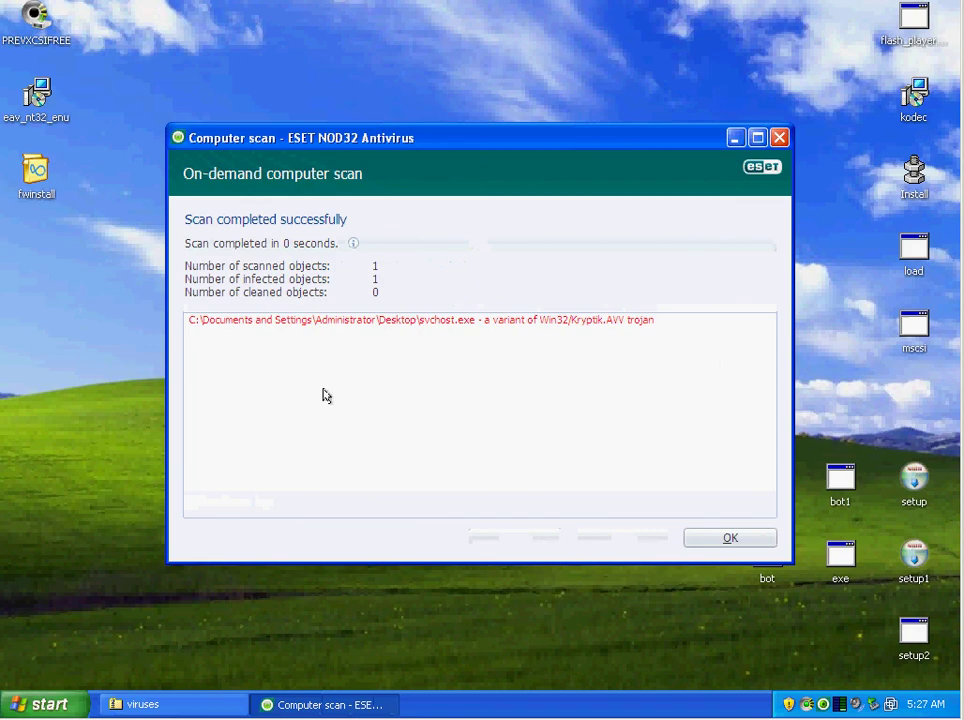
{"action": "key", "text": "Return"}
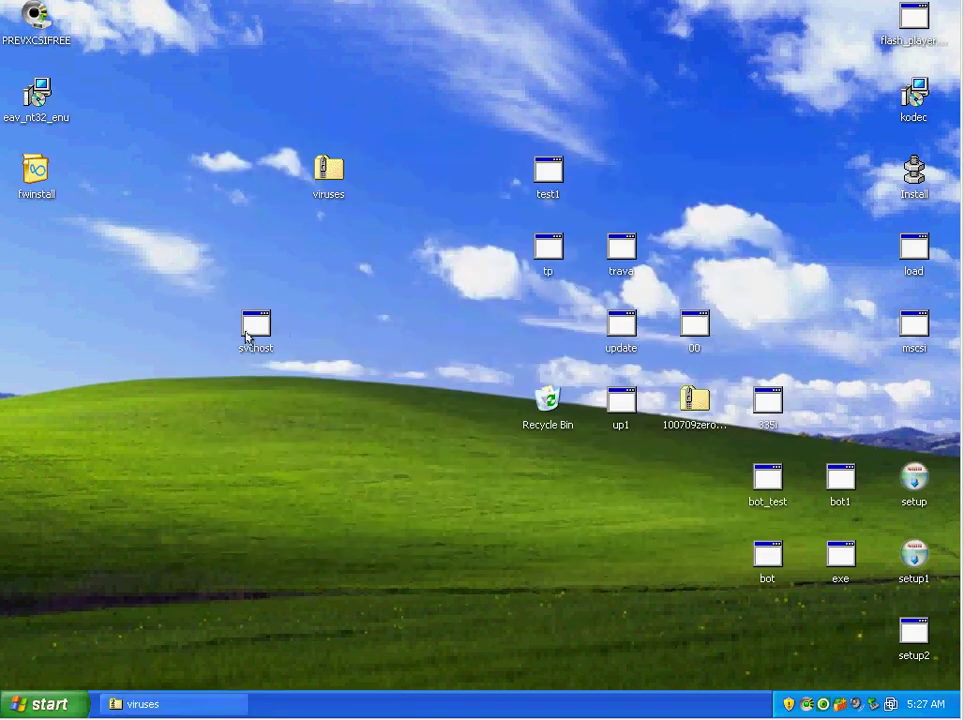
- Rescan svchost with ESET, delete the Win32/Kryptik.AVV trojan, and move test1 into its place
{"action": "right_click", "coordinate": [247, 337]}
{"action": "left_click", "coordinate": [316, 398]}
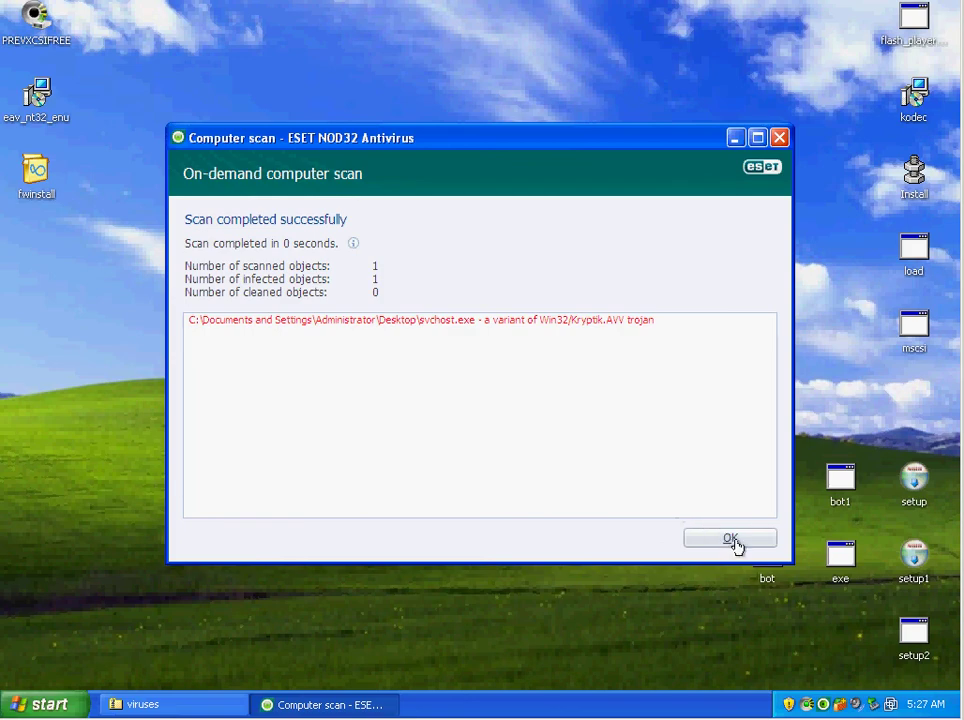
{"action": "left_click", "coordinate": [731, 539]}
{"action": "right_click", "coordinate": [256, 333]}
{"action": "left_click", "coordinate": [265, 540]}
{"action": "key", "text": "Return"}
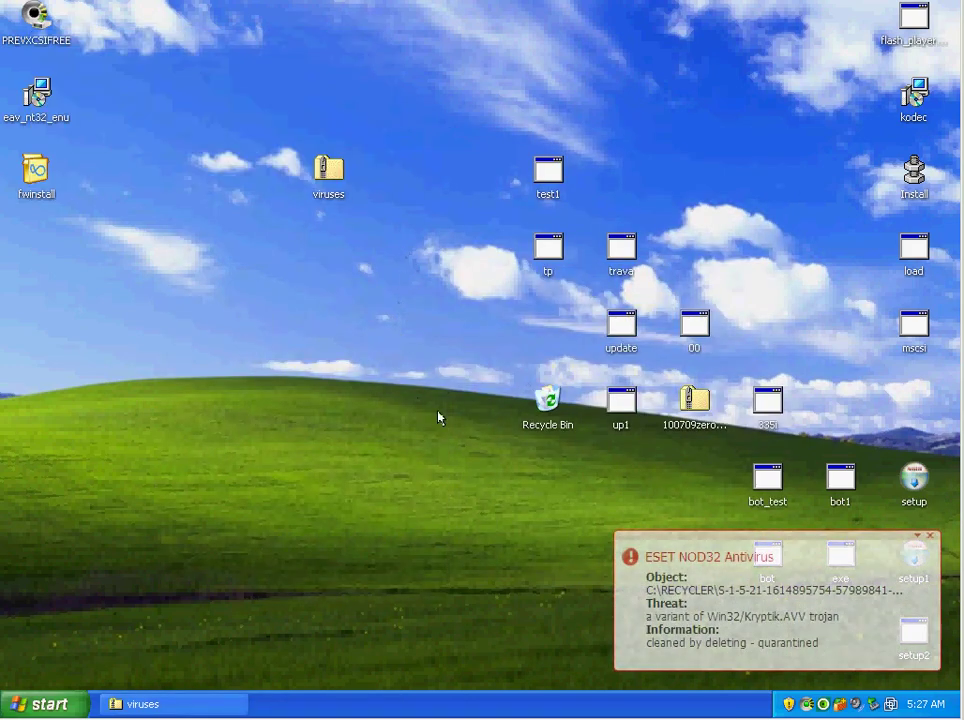
{"action": "left_click", "coordinate": [895, 540]}
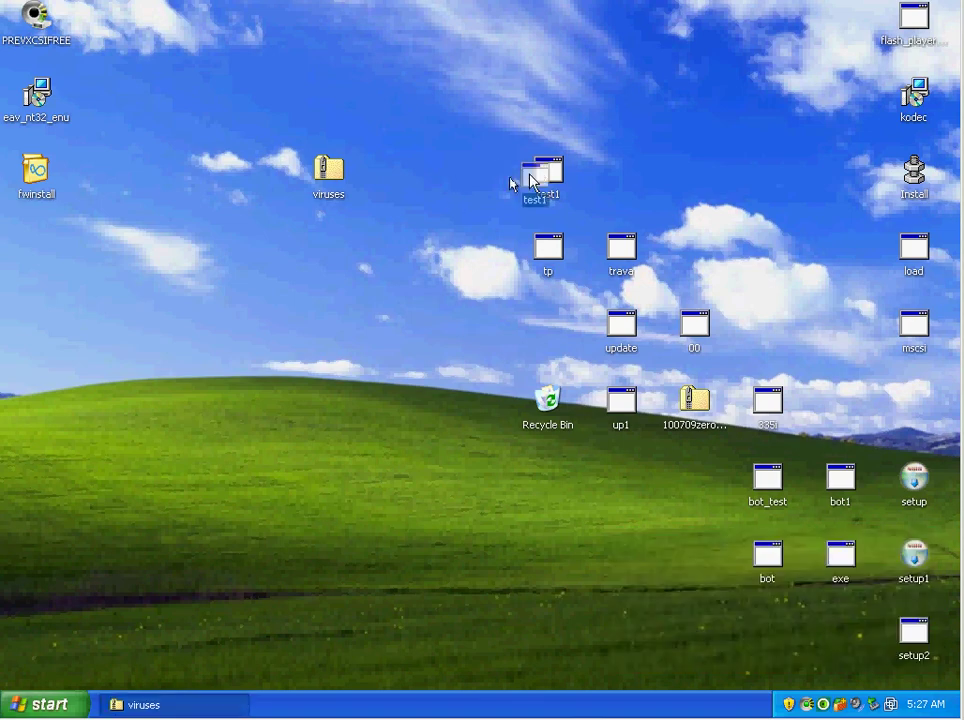
{"action": "left_click_drag", "start_coordinate": [530, 181], "coordinate": [254, 338]}
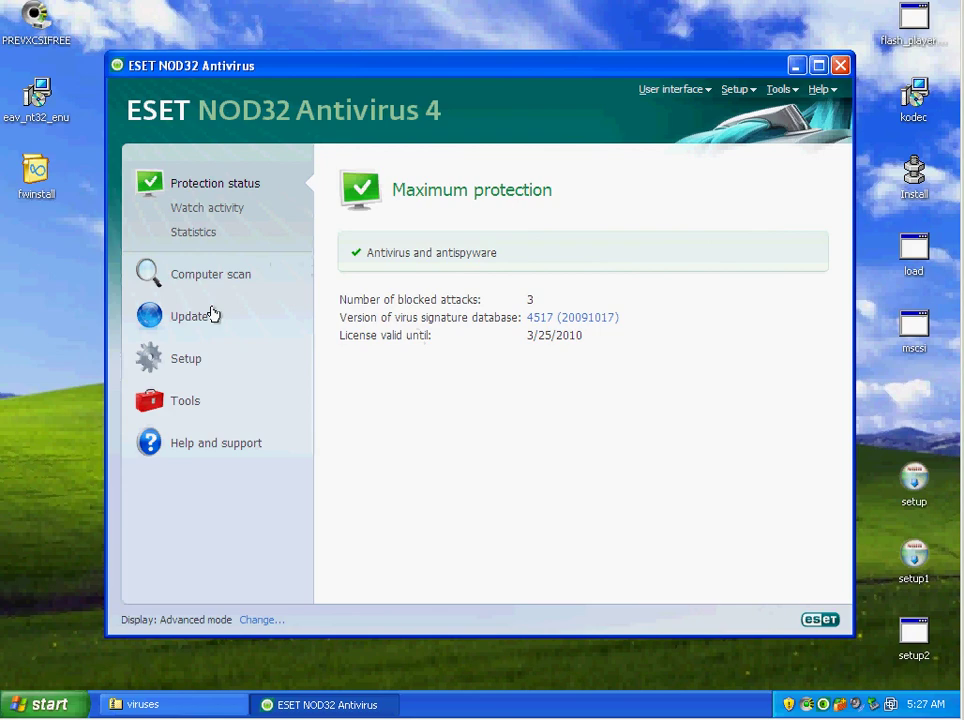
- Open ESET's advanced setup and set the ThreatSense cleaning level to Strict cleaning
{"action": "left_click", "coordinate": [196, 352]}
{"action": "left_click", "coordinate": [437, 437]}
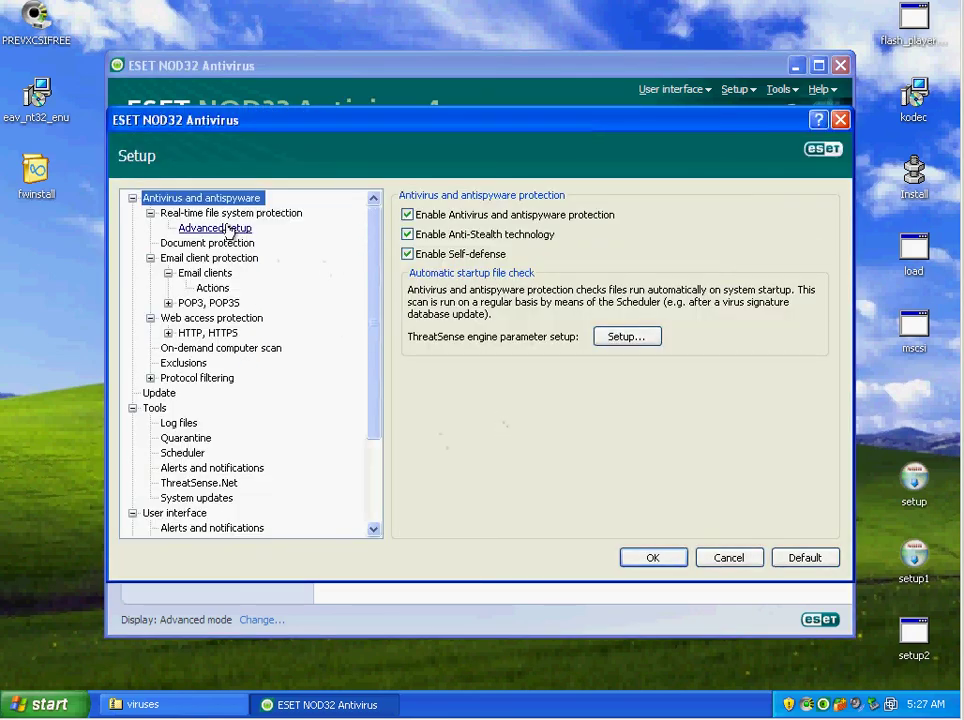
{"action": "left_click", "coordinate": [618, 336]}
{"action": "left_click", "coordinate": [270, 228]}
{"action": "left_click_drag", "start_coordinate": [533, 233], "coordinate": [553, 235]}
{"action": "left_click", "coordinate": [546, 512]}
- Set the Real-time file system protection ThreatSense cleaning level to Strict cleaning
{"action": "left_click", "coordinate": [221, 213]}
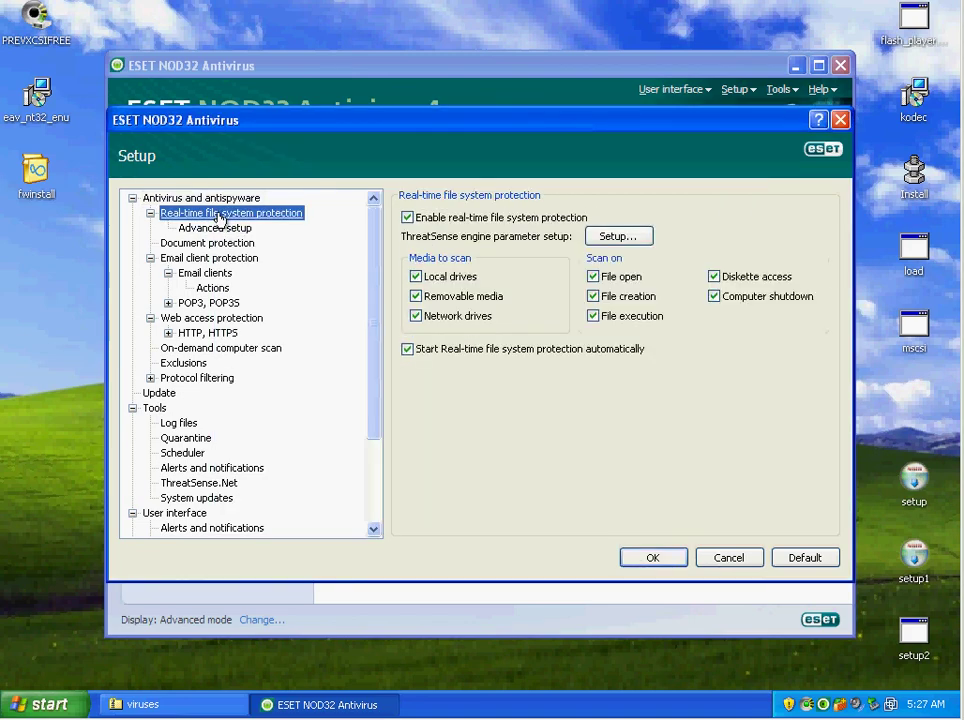
{"action": "left_click", "coordinate": [618, 238]}
{"action": "left_click", "coordinate": [268, 198]}
{"action": "left_click", "coordinate": [268, 213]}
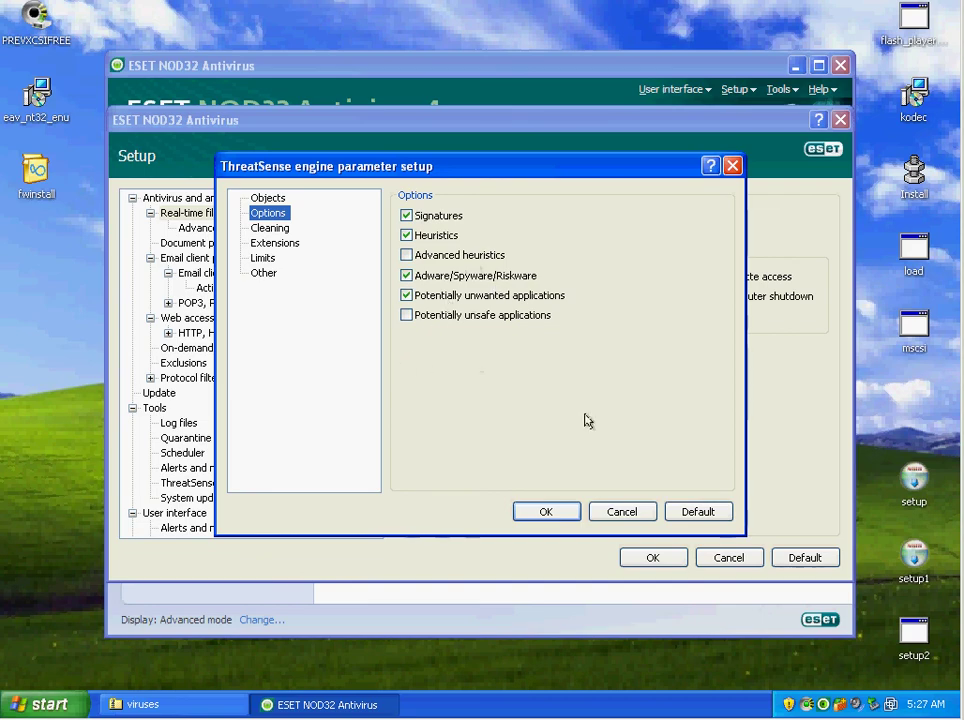
{"action": "left_click", "coordinate": [620, 509]}
{"action": "left_click", "coordinate": [245, 226]}
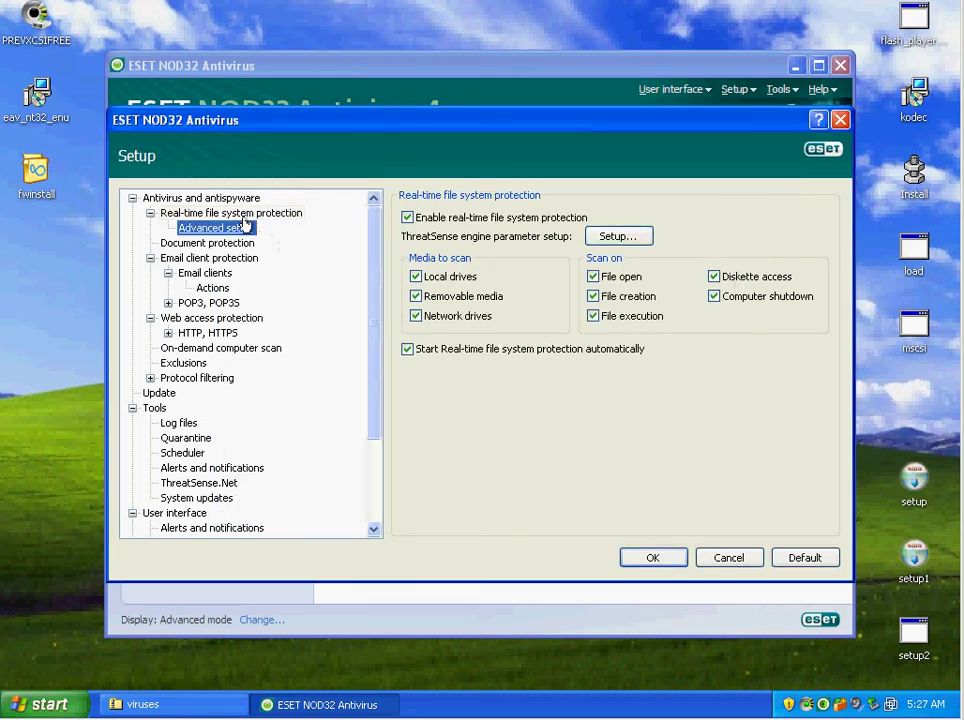
{"action": "left_click", "coordinate": [240, 214]}
{"action": "left_click", "coordinate": [601, 240]}
{"action": "left_click", "coordinate": [280, 229]}
{"action": "left_click", "coordinate": [549, 234]}
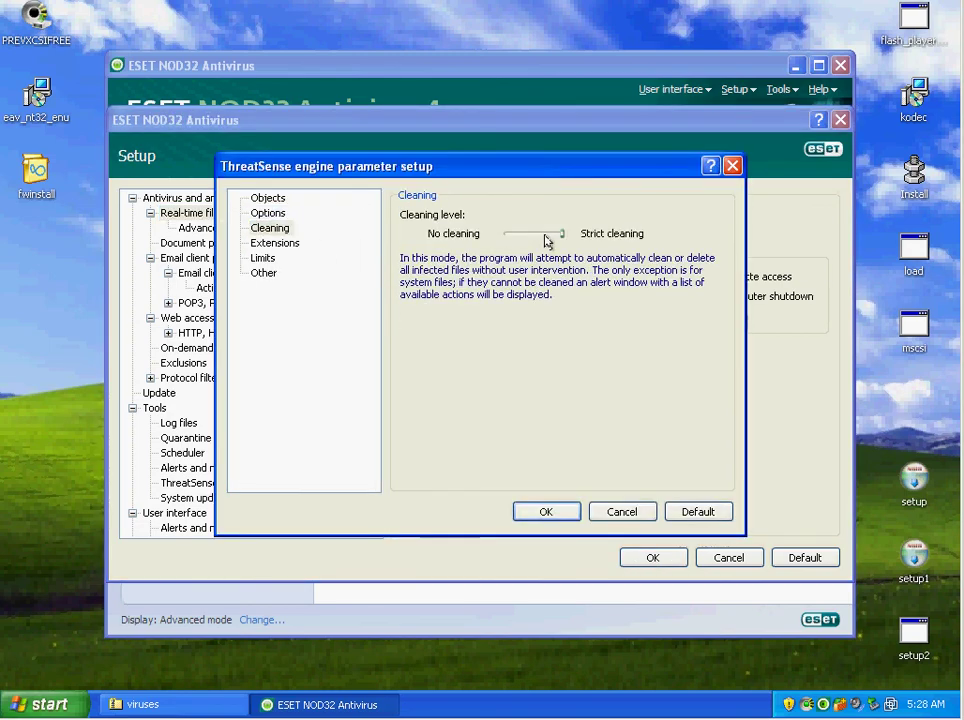
{"action": "left_click", "coordinate": [546, 512]}
- Apply the startup check's and real-time engine parameters, save the setup, and close ESET
{"action": "left_click", "coordinate": [215, 198]}
{"action": "left_click", "coordinate": [622, 336]}
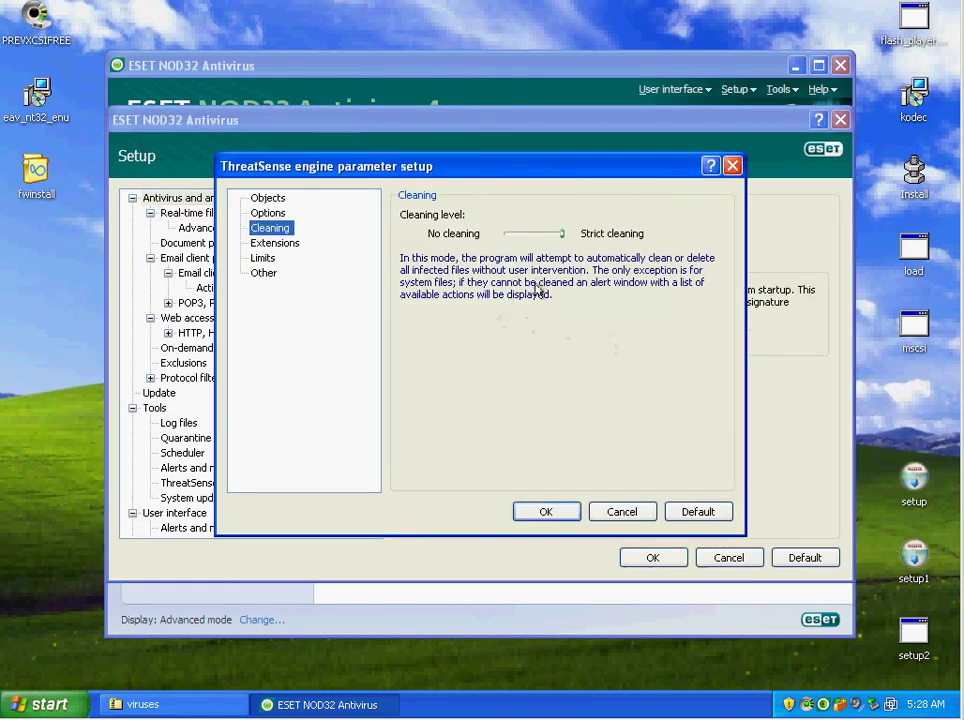
{"action": "left_click", "coordinate": [548, 514]}
{"action": "left_click", "coordinate": [238, 197]}
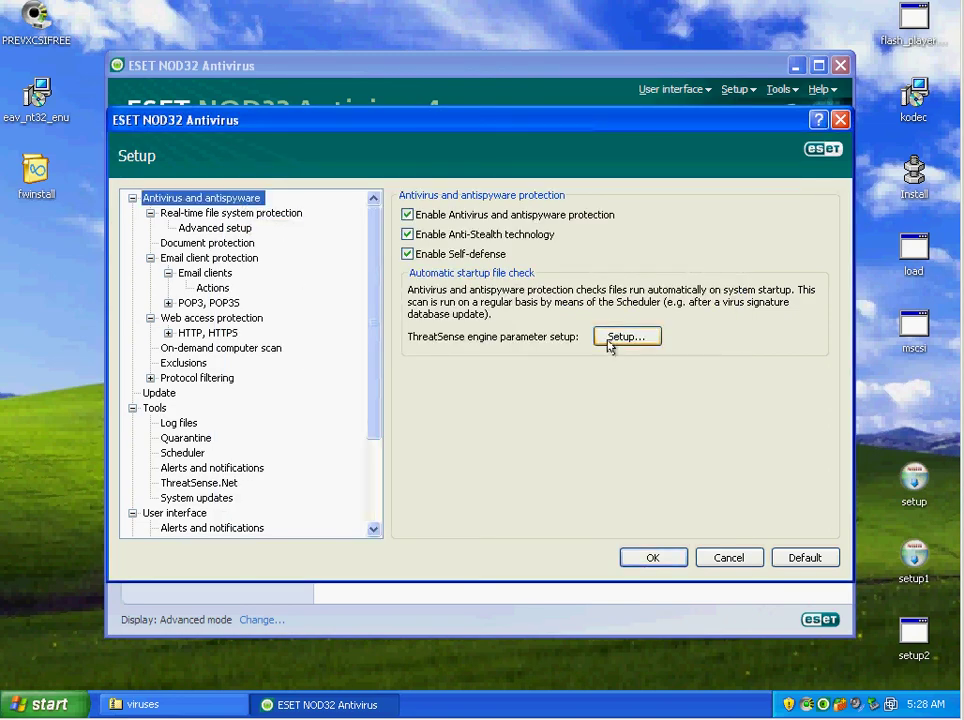
{"action": "left_click", "coordinate": [610, 338]}
{"action": "left_click", "coordinate": [550, 512]}
{"action": "left_click", "coordinate": [213, 214]}
{"action": "left_click", "coordinate": [618, 236]}
{"action": "left_click", "coordinate": [546, 511]}
{"action": "left_click", "coordinate": [651, 557]}
{"action": "left_click", "coordinate": [839, 65]}
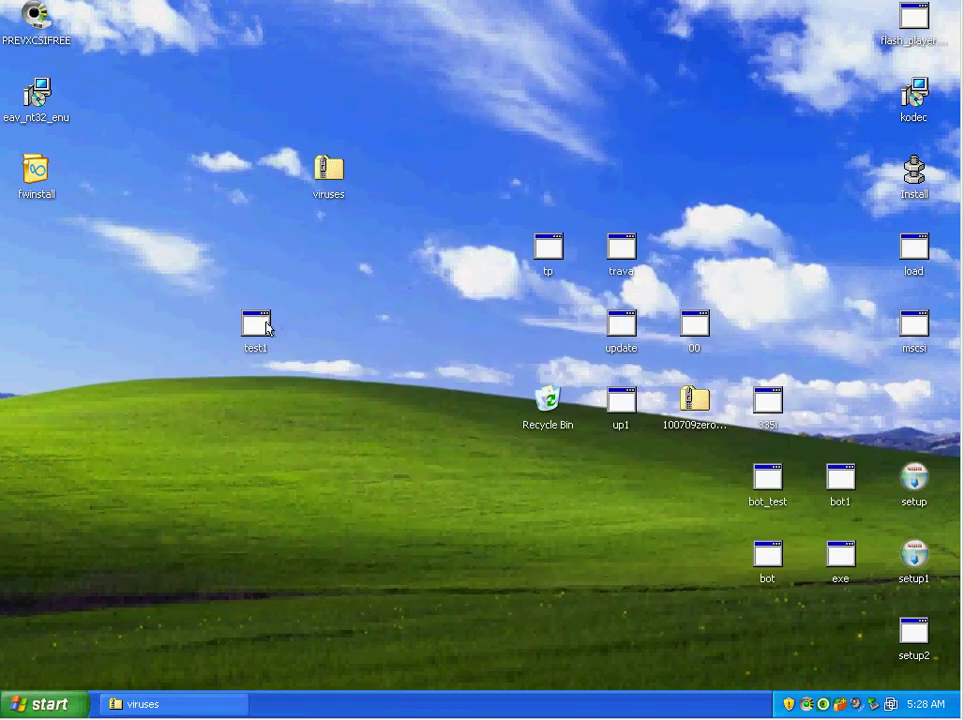
- Move the tp sample icon below the viruses folder and launch it
{"action": "mouse_move", "coordinate": [254, 320]}
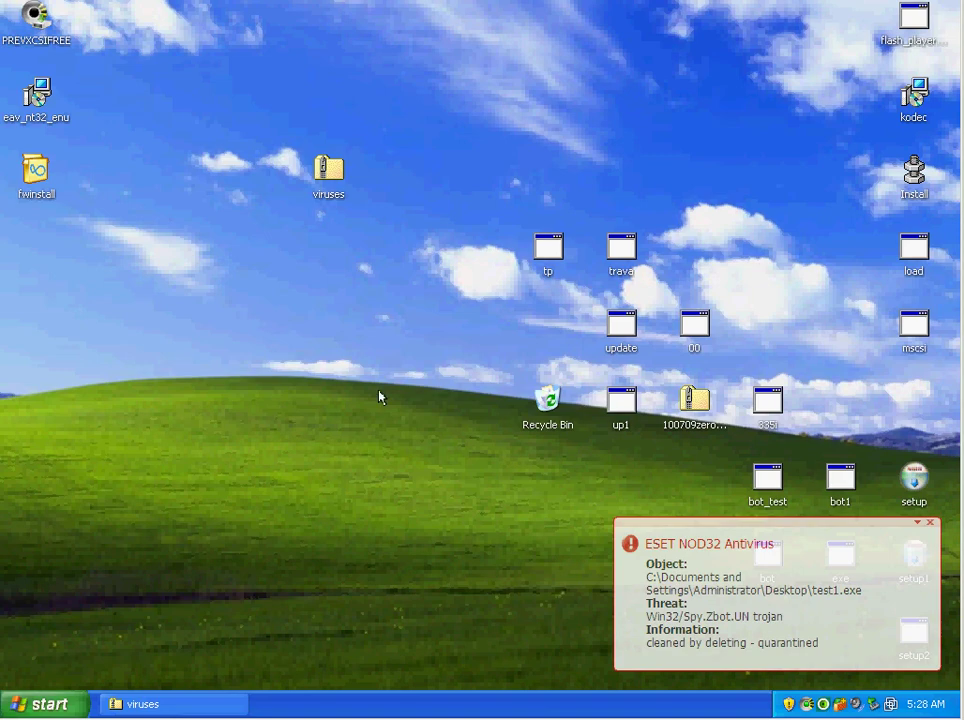
{"action": "left_click_drag", "start_coordinate": [546, 252], "coordinate": [327, 327]}
{"action": "double_click", "coordinate": [325, 324]}
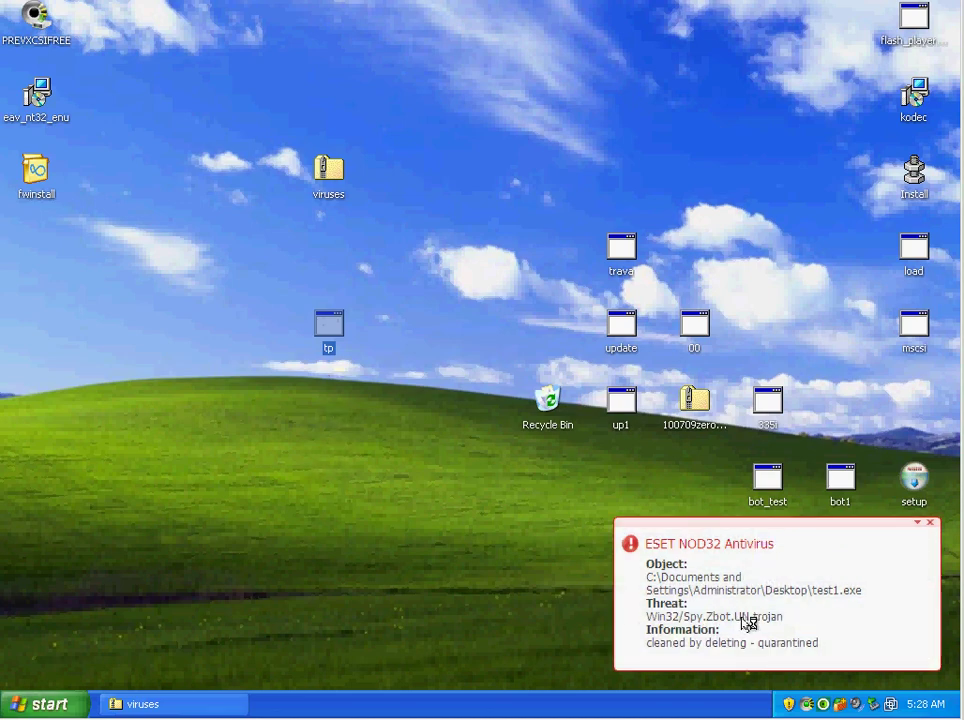
- In Task Manager, sort by image name and select tp.exe, running at 98% CPU
{"action": "right_click", "coordinate": [565, 700]}
{"action": "left_click", "coordinate": [597, 648]}
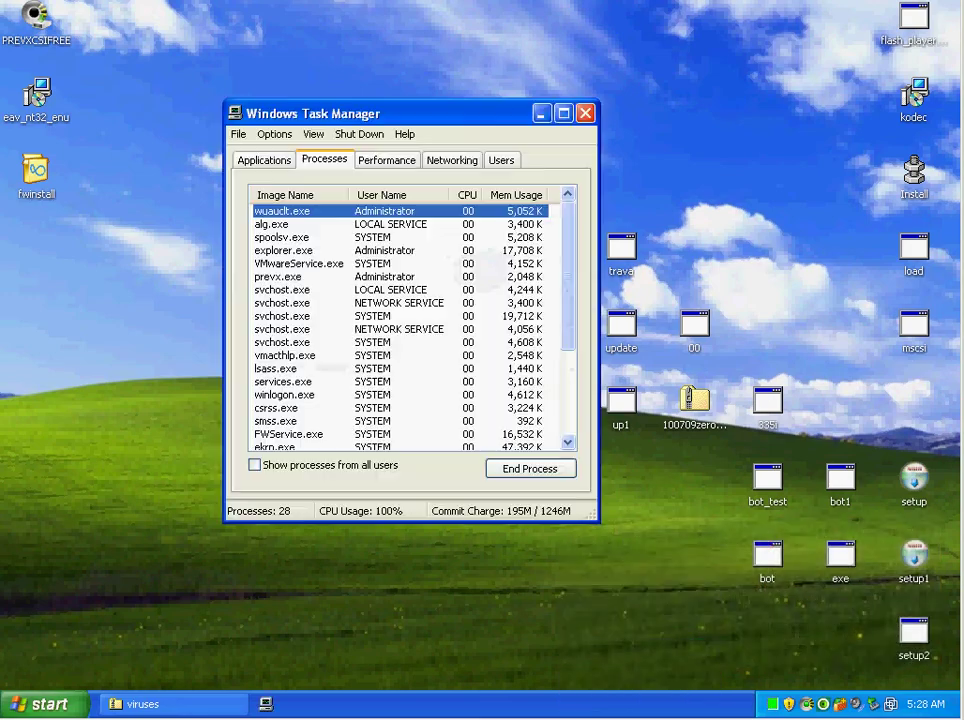
{"action": "left_click", "coordinate": [299, 198]}
{"action": "left_click", "coordinate": [305, 250]}
{"action": "scroll", "coordinate": [308, 252], "scroll_direction": "down", "scroll_amount": 4}
{"action": "left_click", "coordinate": [293, 356]}
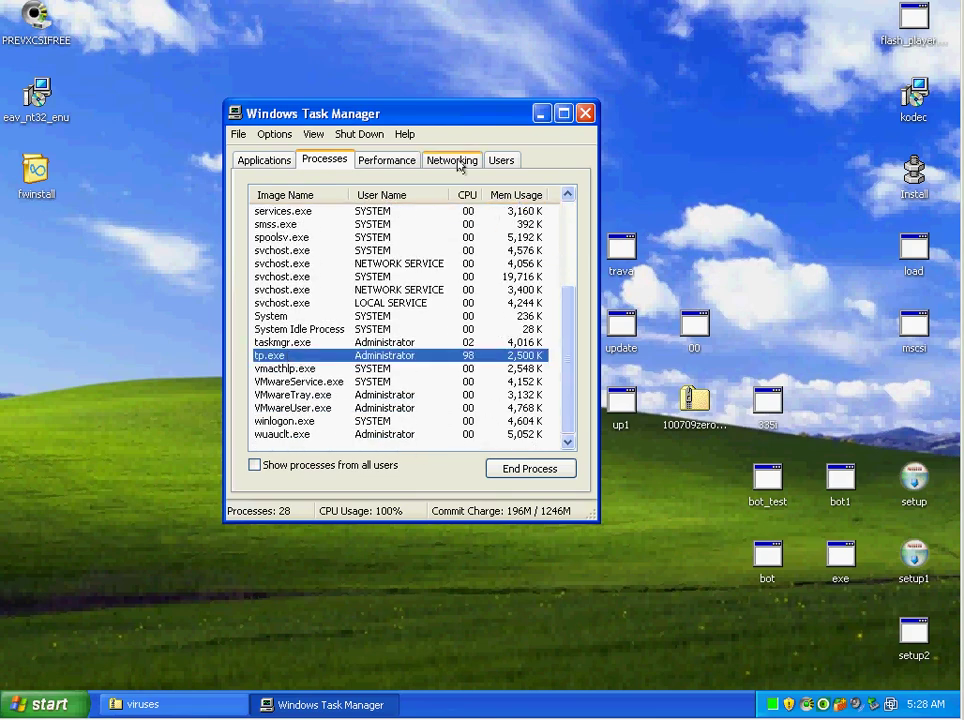
- Review Firewall Plus's allowed applications list and the traffic totals for all applications
{"action": "double_click", "coordinate": [845, 706]}
{"action": "left_click", "coordinate": [540, 113]}
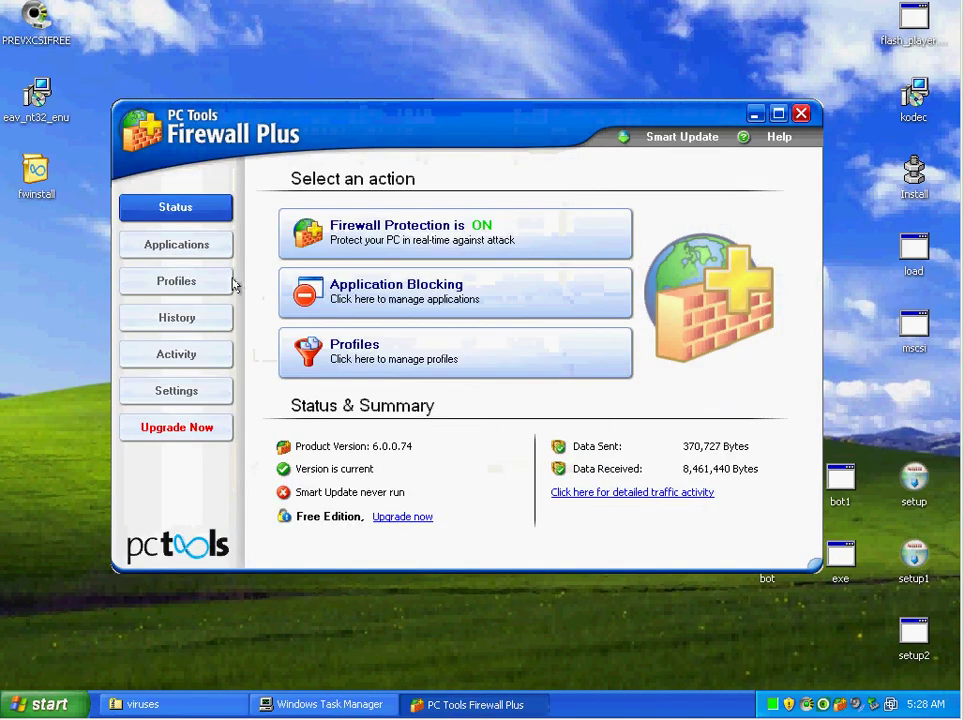
{"action": "left_click", "coordinate": [195, 245]}
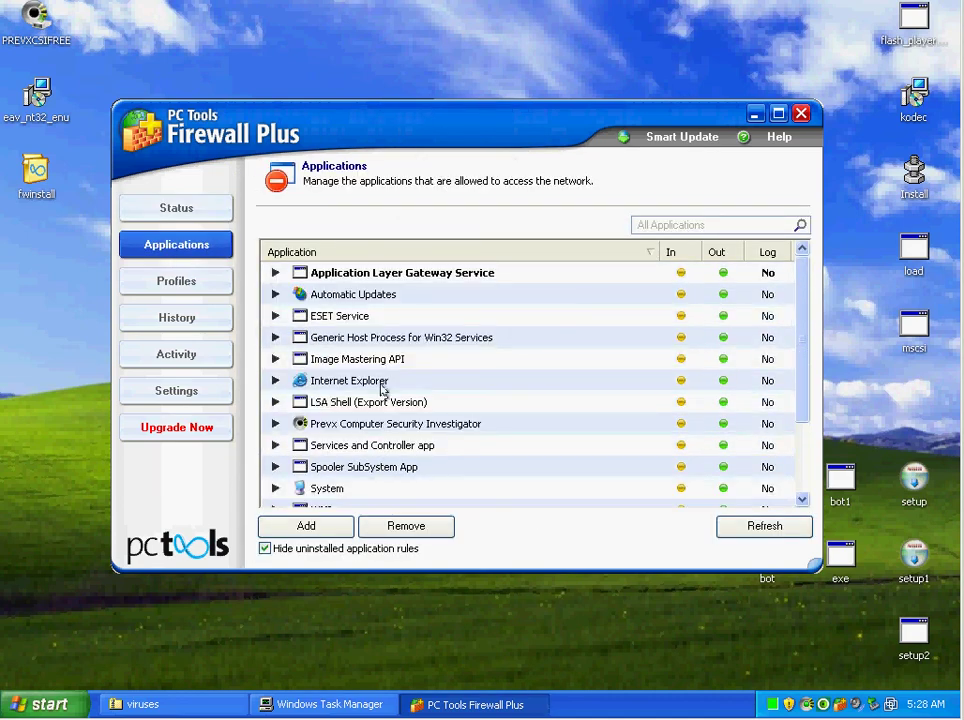
{"action": "scroll", "coordinate": [381, 391], "scroll_direction": "down", "scroll_amount": 2}
{"action": "scroll", "coordinate": [396, 404], "scroll_direction": "up", "scroll_amount": 2}
{"action": "scroll", "coordinate": [405, 409], "scroll_direction": "down", "scroll_amount": 2}
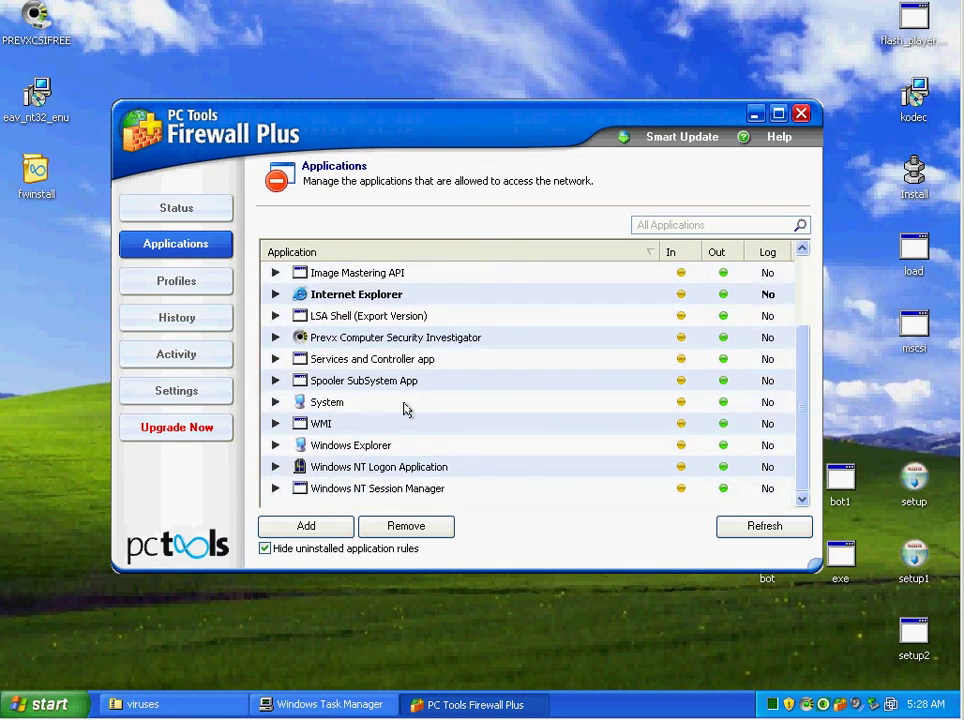
{"action": "scroll", "coordinate": [341, 403], "scroll_direction": "up", "scroll_amount": 2}
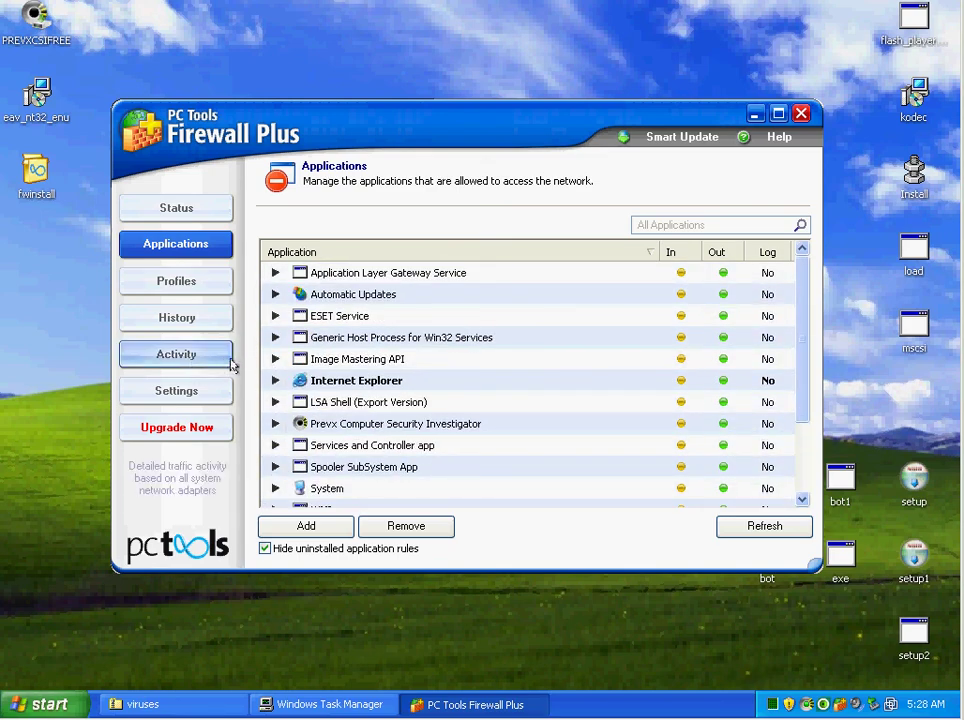
{"action": "scroll", "coordinate": [342, 372], "scroll_direction": "down", "scroll_amount": 2}
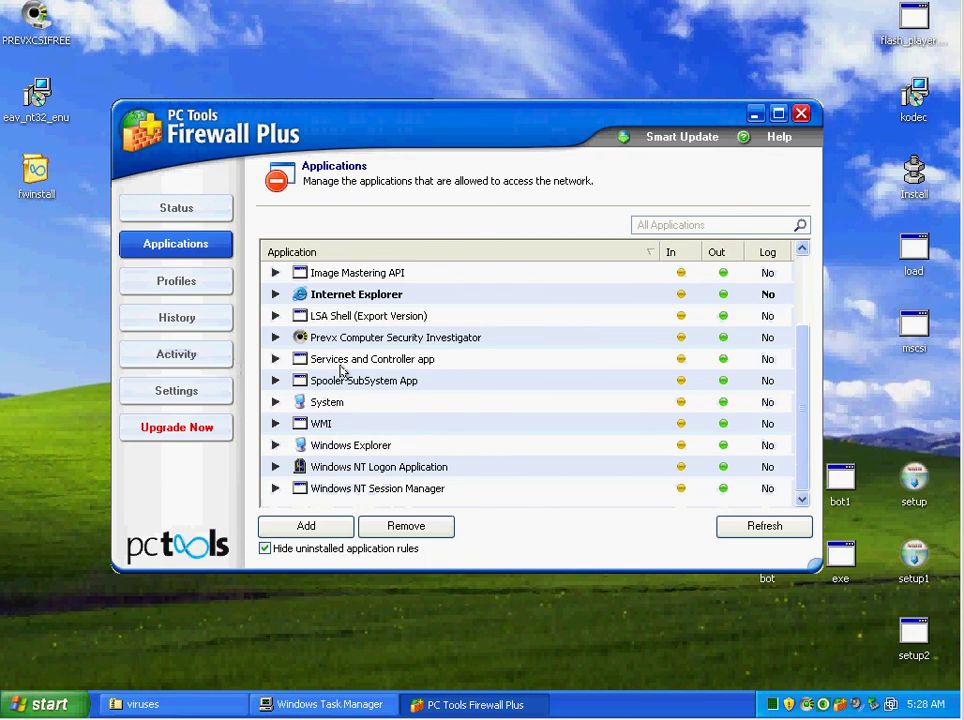
{"action": "left_click", "coordinate": [205, 352]}
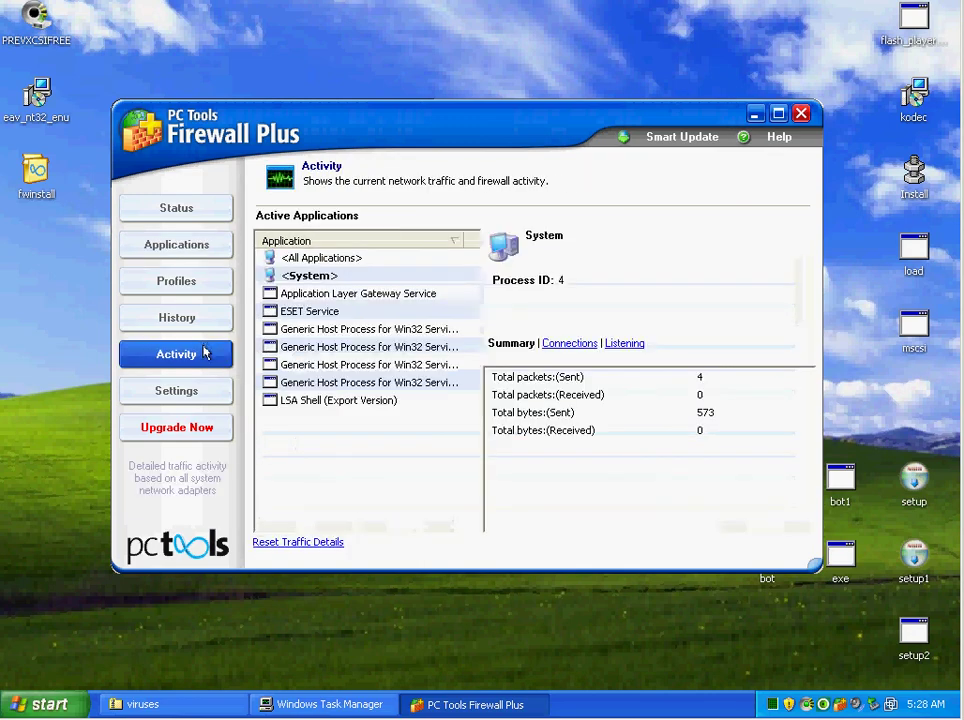
{"action": "left_click", "coordinate": [323, 257]}
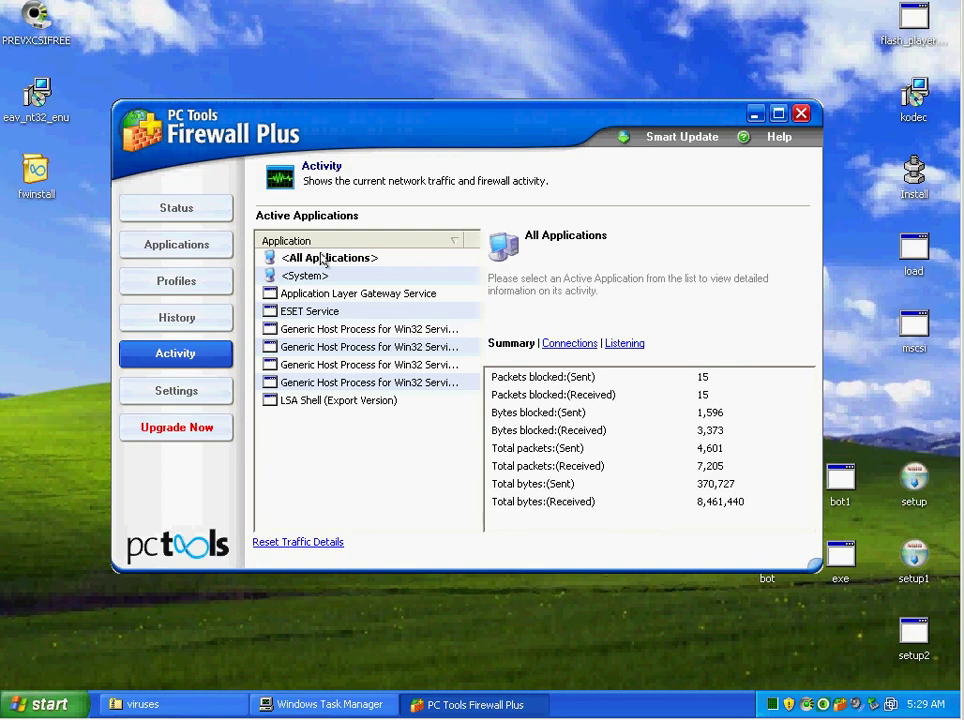
{"action": "left_click", "coordinate": [176, 244]}
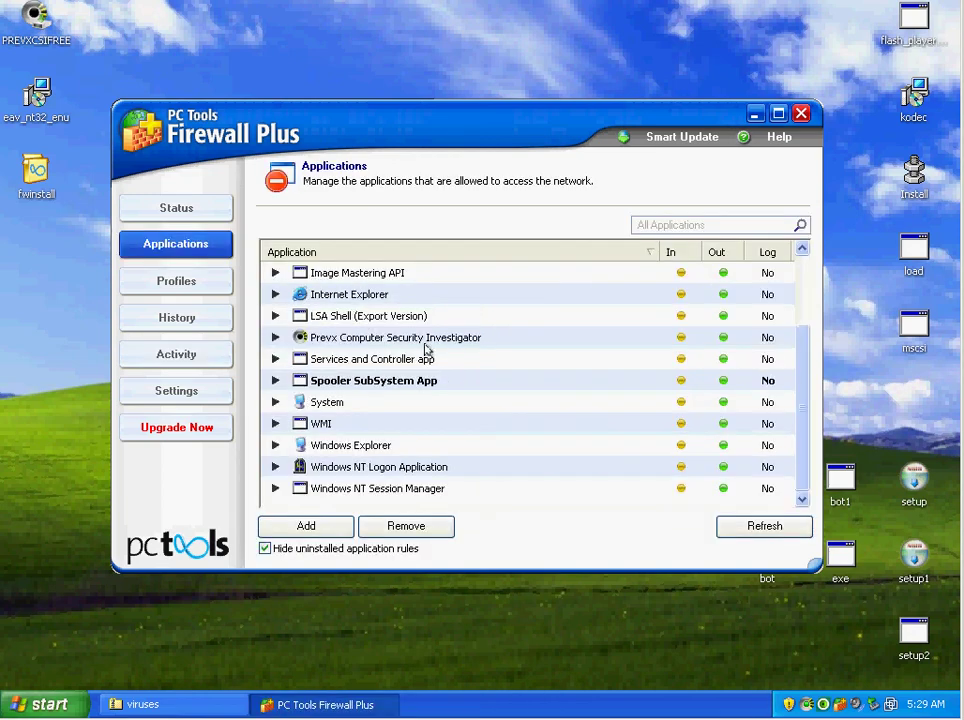
- Scan tp with ESET NOD32, which flags it as probably a Win32/Delf.OAX trojan variant
{"action": "left_click", "coordinate": [796, 114]}
{"action": "right_click", "coordinate": [331, 324]}
{"action": "left_click", "coordinate": [381, 388]}
- Scan the tp file with Prevx 3.0, which reports 0 threats found
{"action": "left_click", "coordinate": [720, 538]}
{"action": "right_click", "coordinate": [328, 335]}
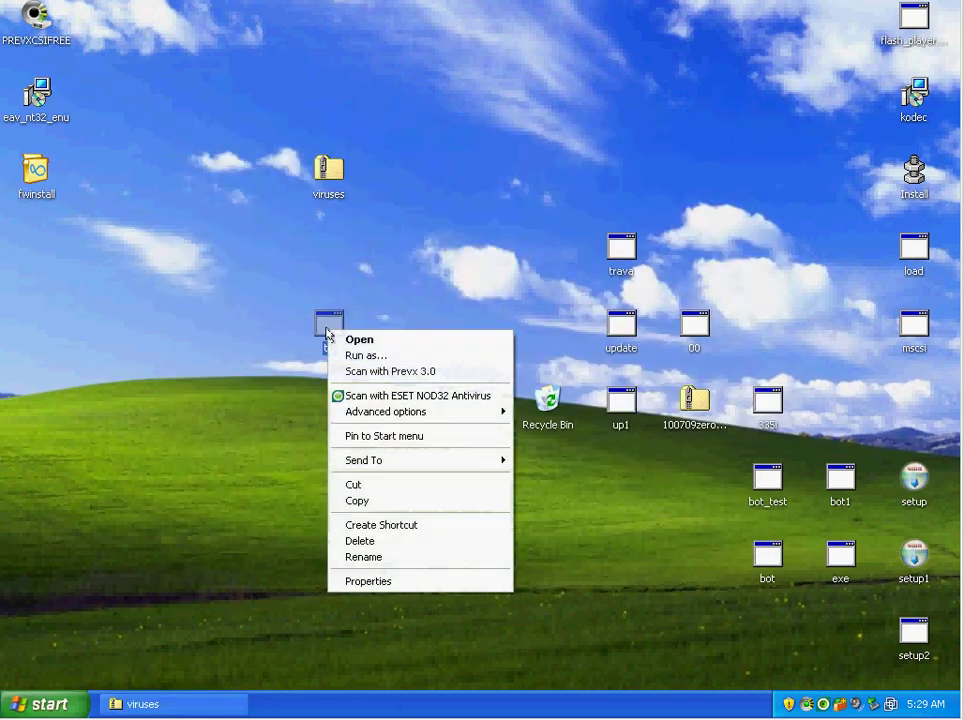
{"action": "left_click", "coordinate": [391, 372]}
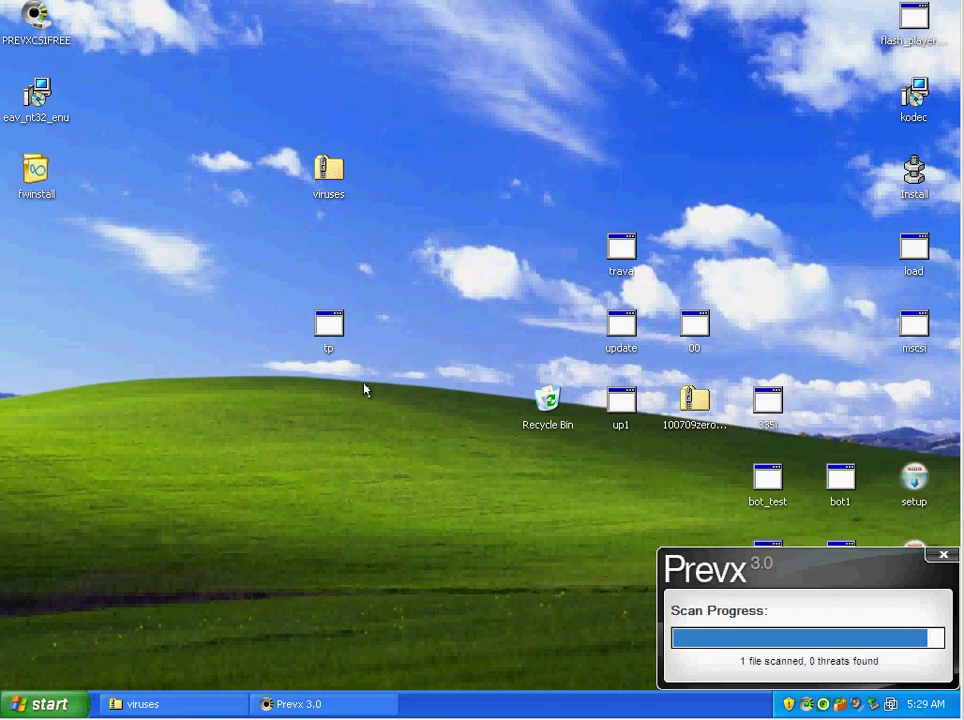
{"action": "left_click", "coordinate": [807, 660]}
- Run tp again and check its process in Task Manager sorted by image name
{"action": "double_click", "coordinate": [310, 322]}
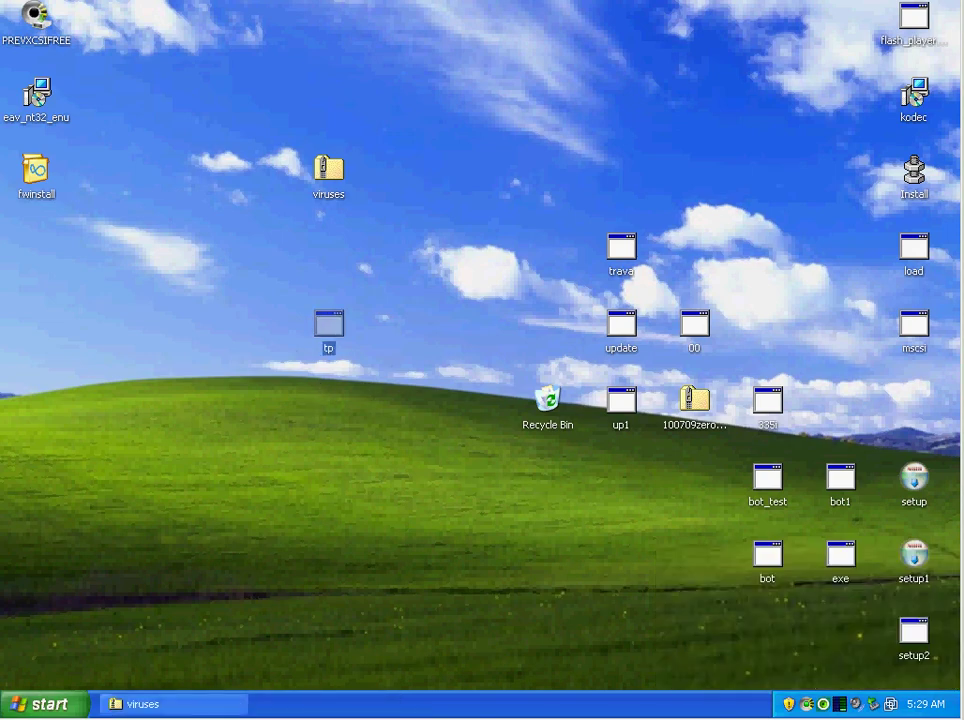
{"action": "right_click", "coordinate": [361, 703]}
{"action": "left_click", "coordinate": [387, 645]}
{"action": "key", "text": "w"}
{"action": "left_click", "coordinate": [300, 195]}
{"action": "left_click", "coordinate": [300, 342]}
{"action": "scroll", "coordinate": [300, 342], "scroll_direction": "up", "scroll_amount": 3}
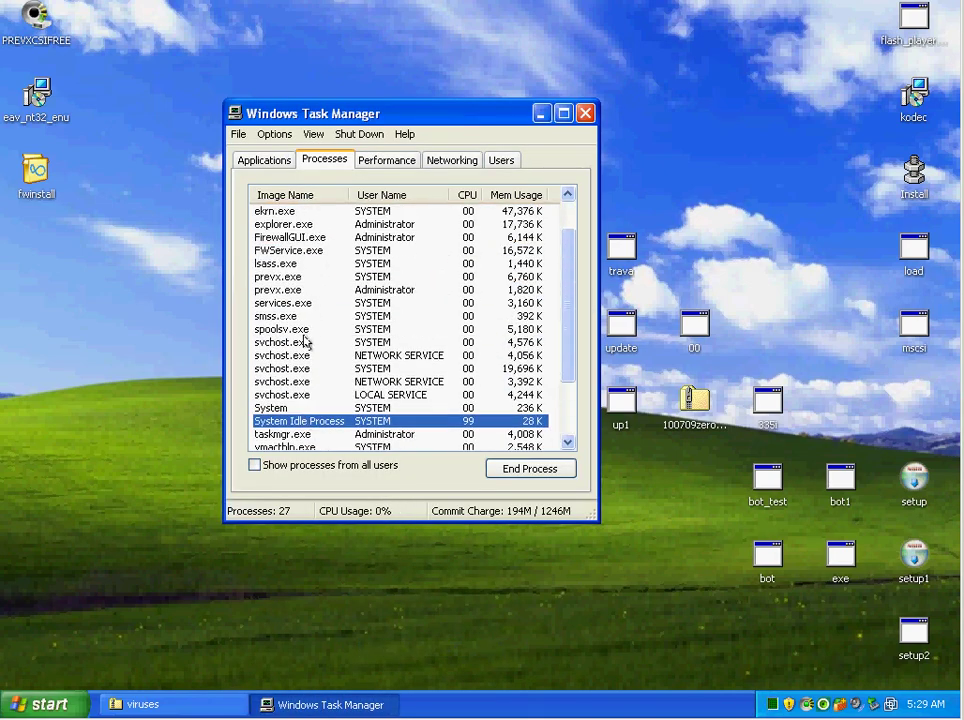
{"action": "left_click", "coordinate": [586, 113]}
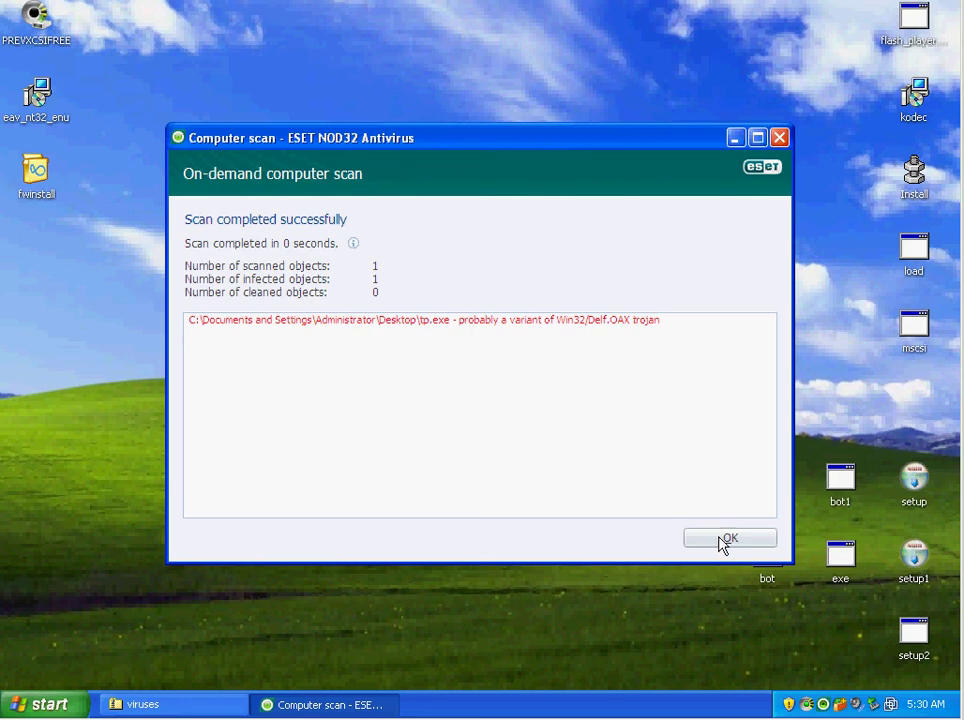
- Go to Real-time file system protection in ESET's advanced setup tree
{"action": "left_click", "coordinate": [729, 539]}
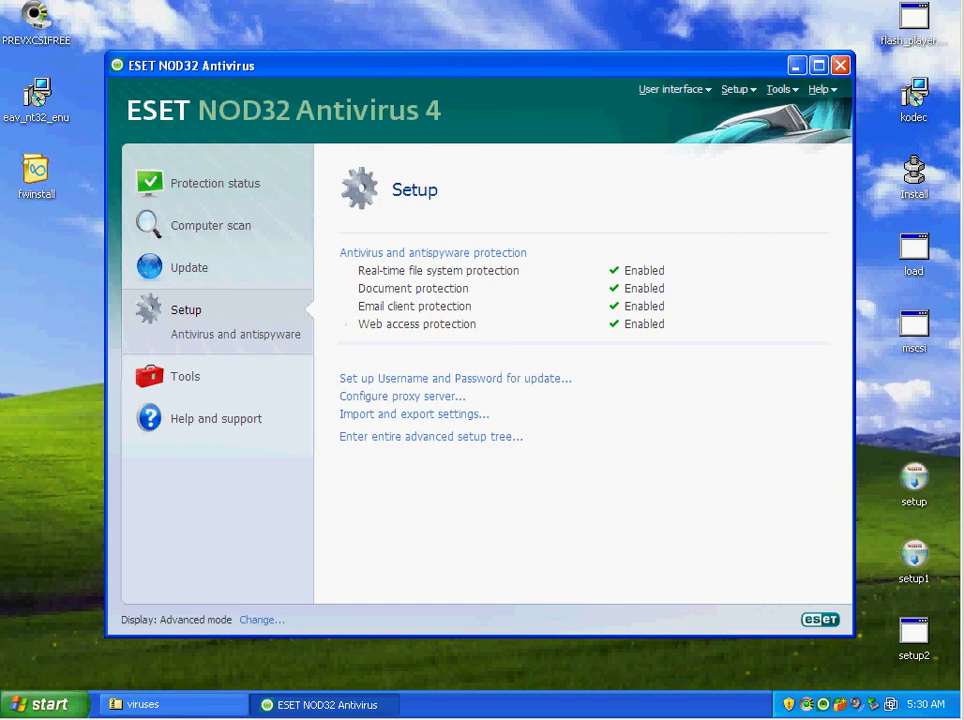
{"action": "left_click", "coordinate": [185, 267]}
{"action": "left_click", "coordinate": [210, 228]}
{"action": "left_click", "coordinate": [189, 312]}
{"action": "left_click", "coordinate": [420, 437]}
{"action": "left_click", "coordinate": [220, 227]}
{"action": "left_click", "coordinate": [225, 218]}
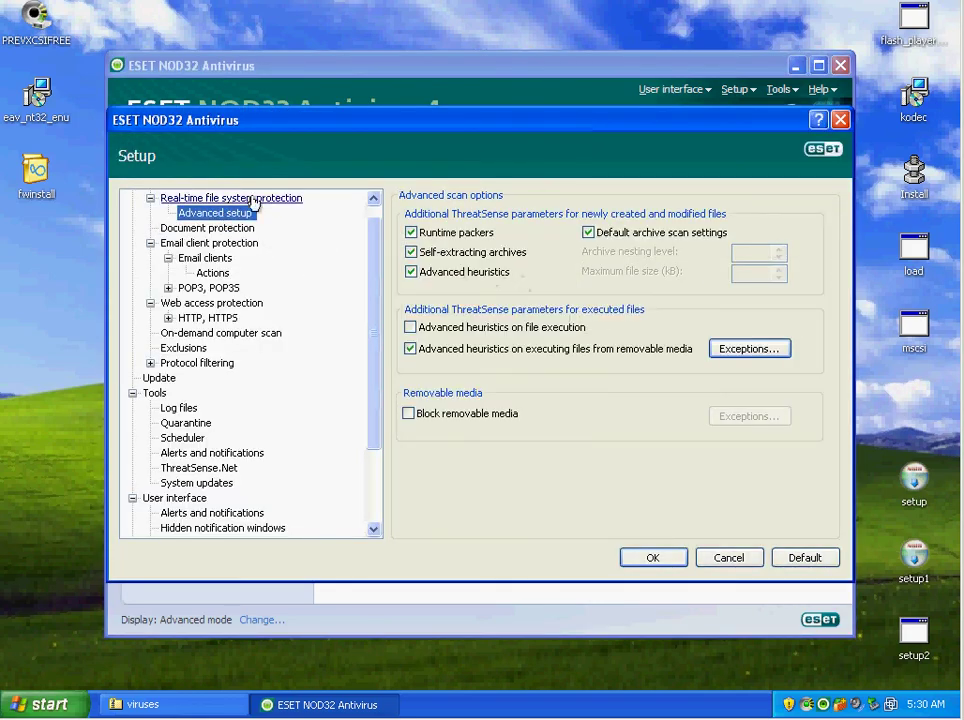
{"action": "left_click", "coordinate": [228, 197]}
- Enable runtime packers, advanced heuristics and potentially unsafe applications in the ThreatSense parameters
{"action": "left_click", "coordinate": [610, 236]}
{"action": "left_click", "coordinate": [266, 198]}
{"action": "left_click", "coordinate": [418, 258]}
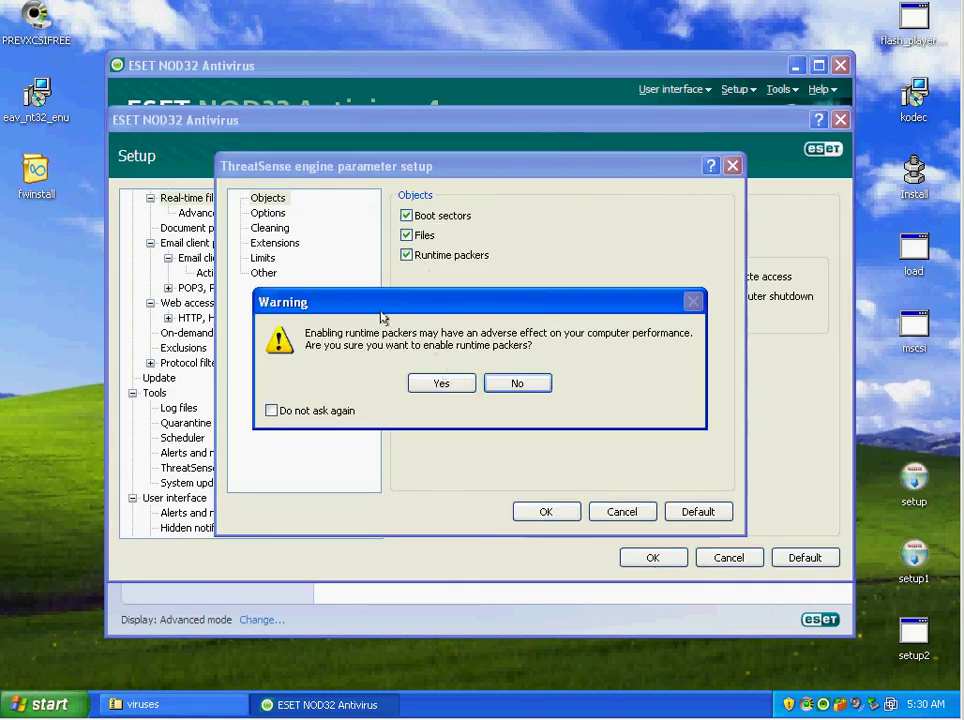
{"action": "left_click", "coordinate": [441, 384]}
{"action": "left_click", "coordinate": [270, 228]}
{"action": "left_click", "coordinate": [268, 213]}
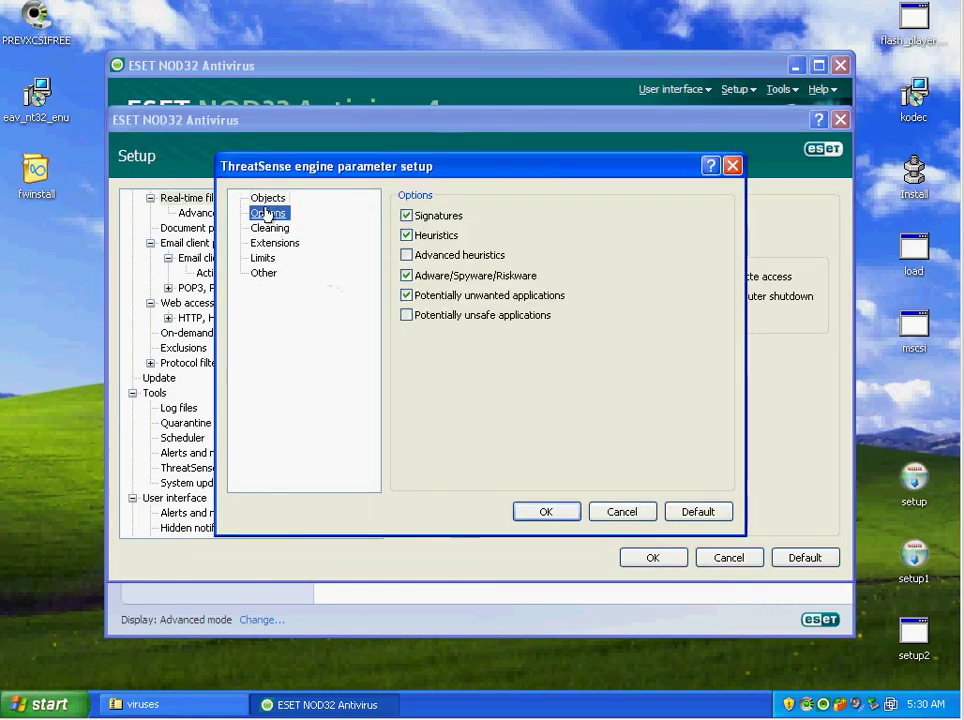
{"action": "left_click", "coordinate": [452, 256]}
{"action": "left_click", "coordinate": [452, 384]}
{"action": "left_click", "coordinate": [456, 316]}
- Apply the ThreatSense changes, save the setup and close ESET NOD32
{"action": "left_click", "coordinate": [275, 243]}
{"action": "left_click", "coordinate": [270, 228]}
{"action": "left_click", "coordinate": [530, 512]}
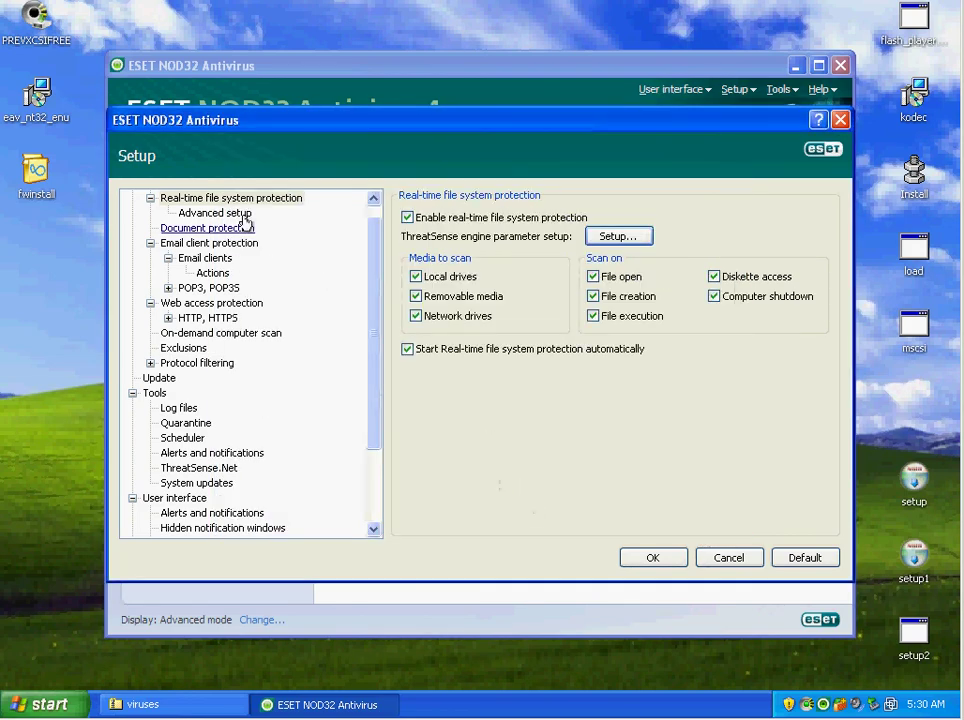
{"action": "left_click", "coordinate": [215, 213]}
{"action": "left_click", "coordinate": [650, 557]}
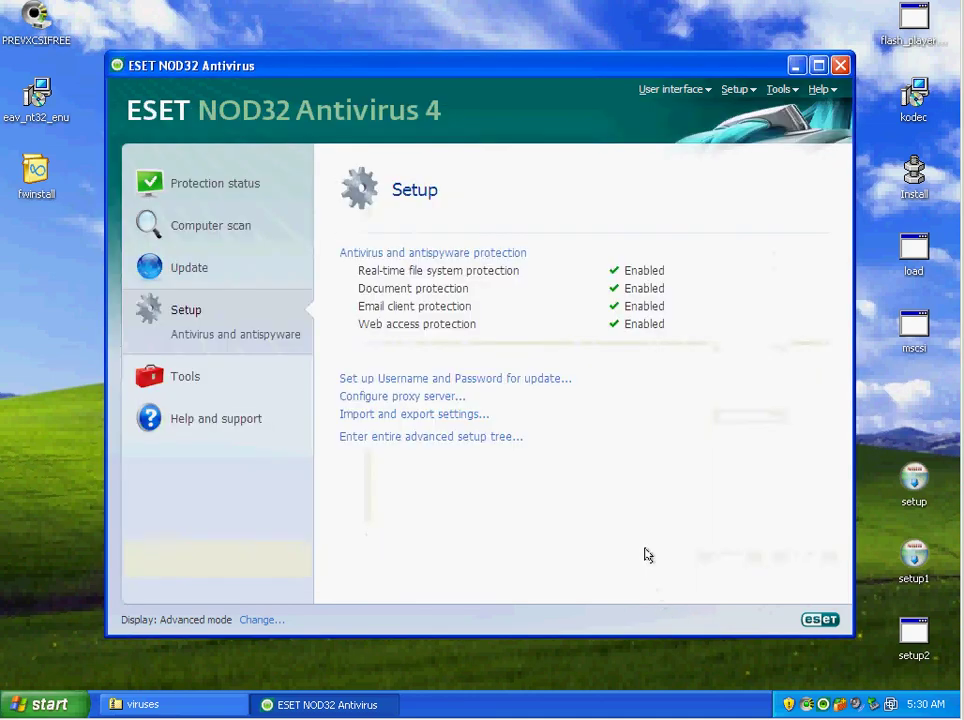
{"action": "left_click", "coordinate": [840, 65]}
- Try running tp and trava; both are refused with access errors
{"action": "double_click", "coordinate": [329, 320]}
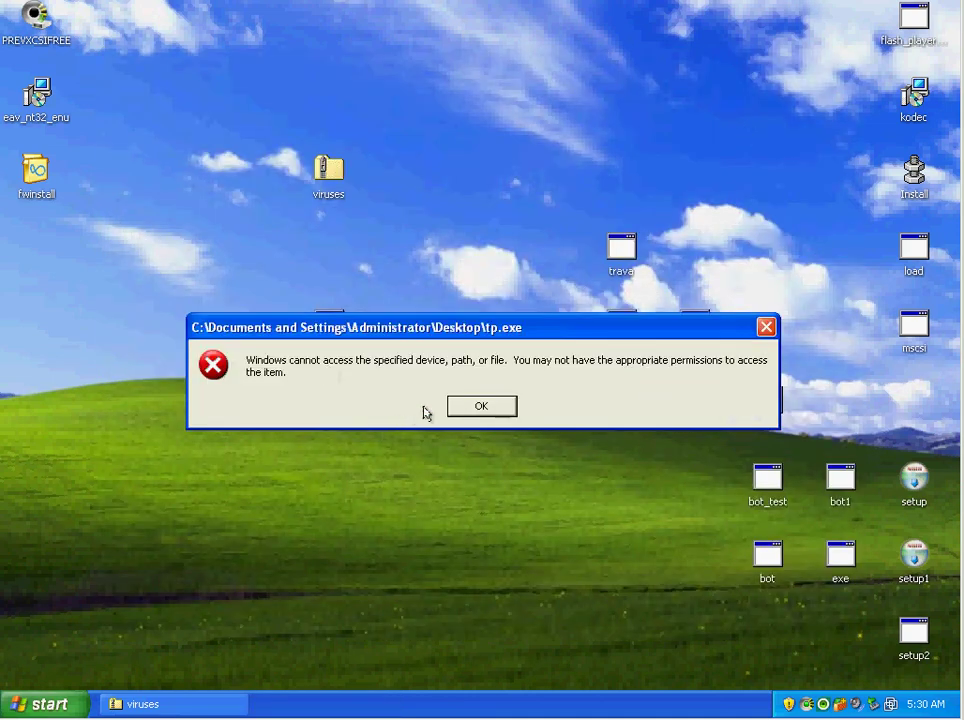
{"action": "left_click", "coordinate": [478, 407]}
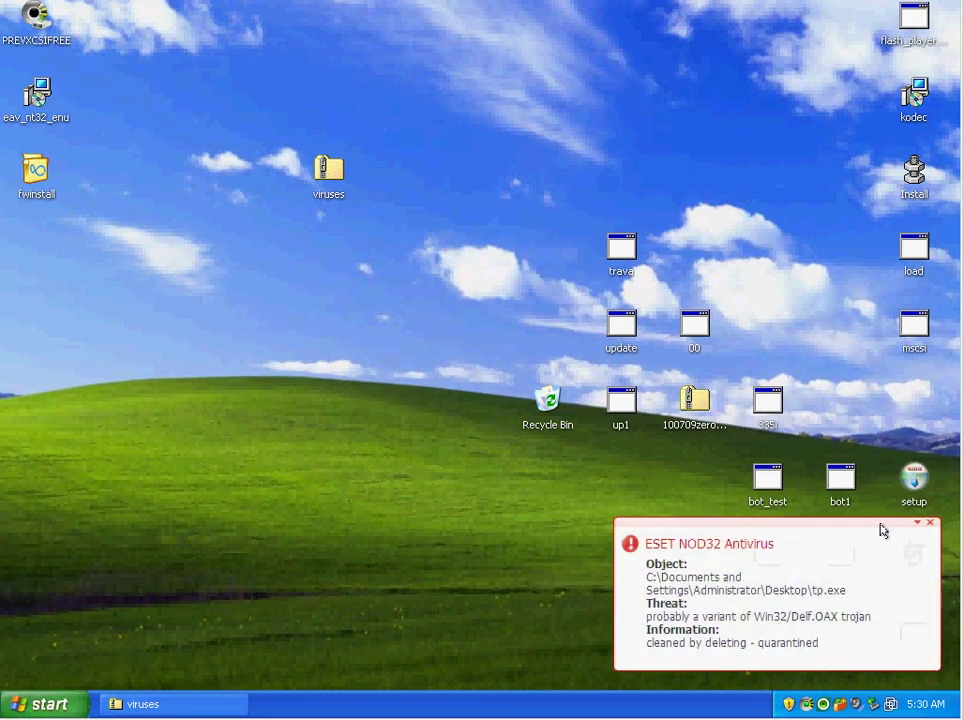
{"action": "left_click", "coordinate": [924, 524]}
{"action": "left_click_drag", "start_coordinate": [628, 258], "coordinate": [264, 337]}
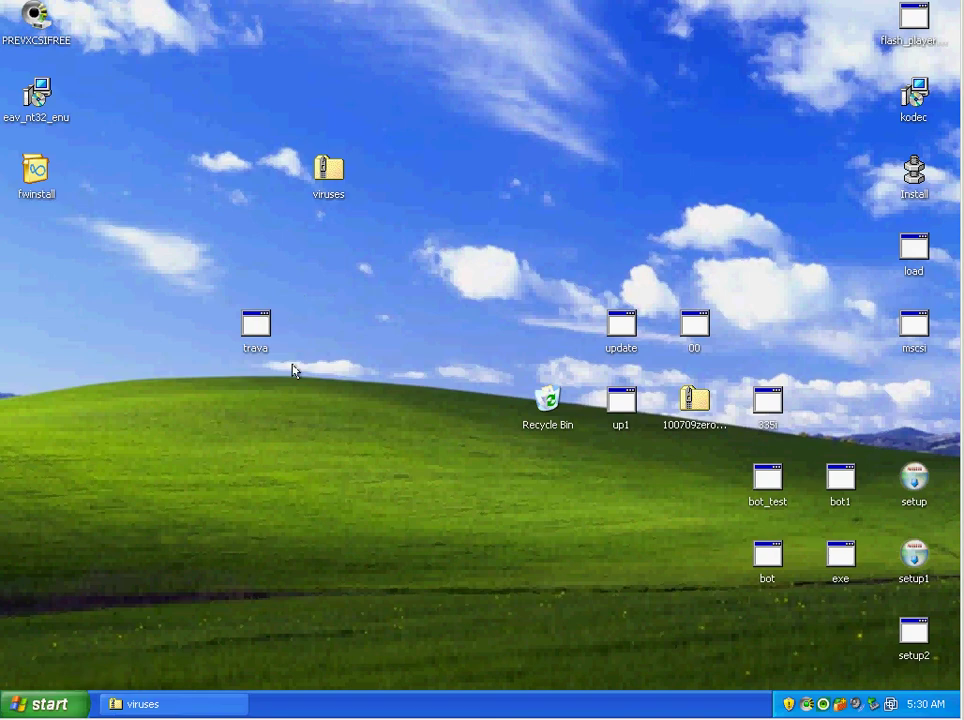
{"action": "left_click", "coordinate": [255, 328]}
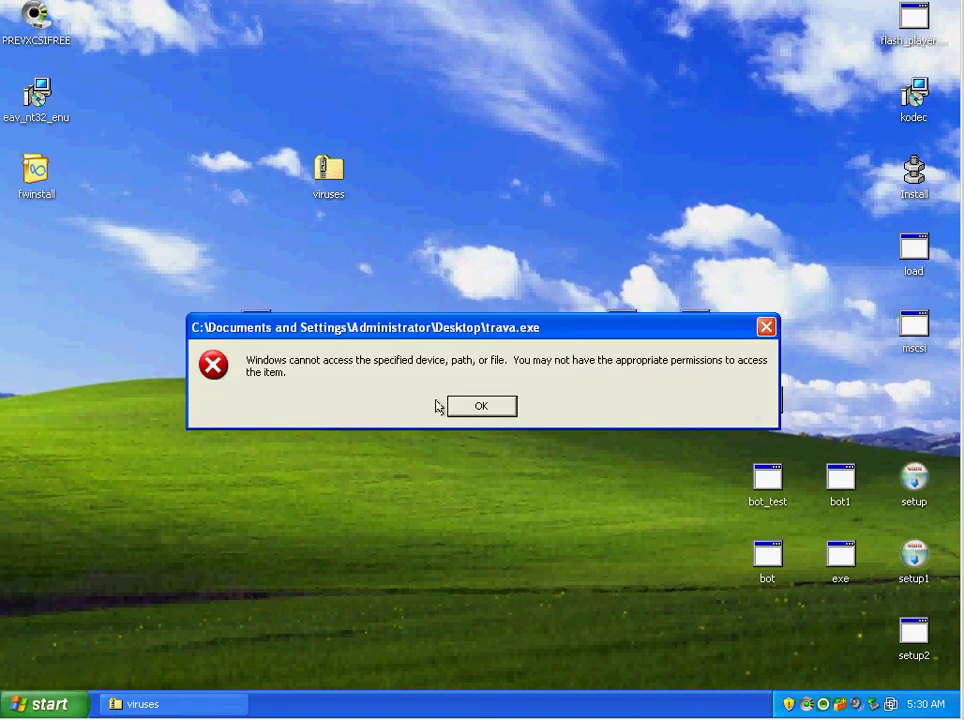
{"action": "left_click", "coordinate": [478, 407]}
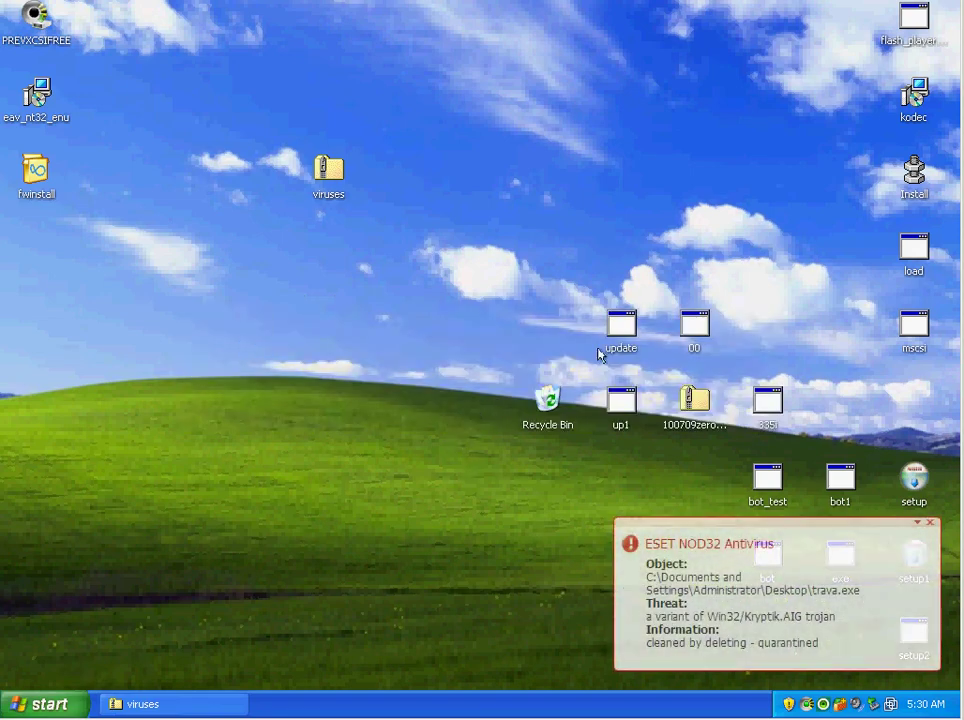
- Move the update, 00 and up1 samples to the desktop centre and run each
{"action": "left_click_drag", "start_coordinate": [312, 302], "coordinate": [314, 304]}
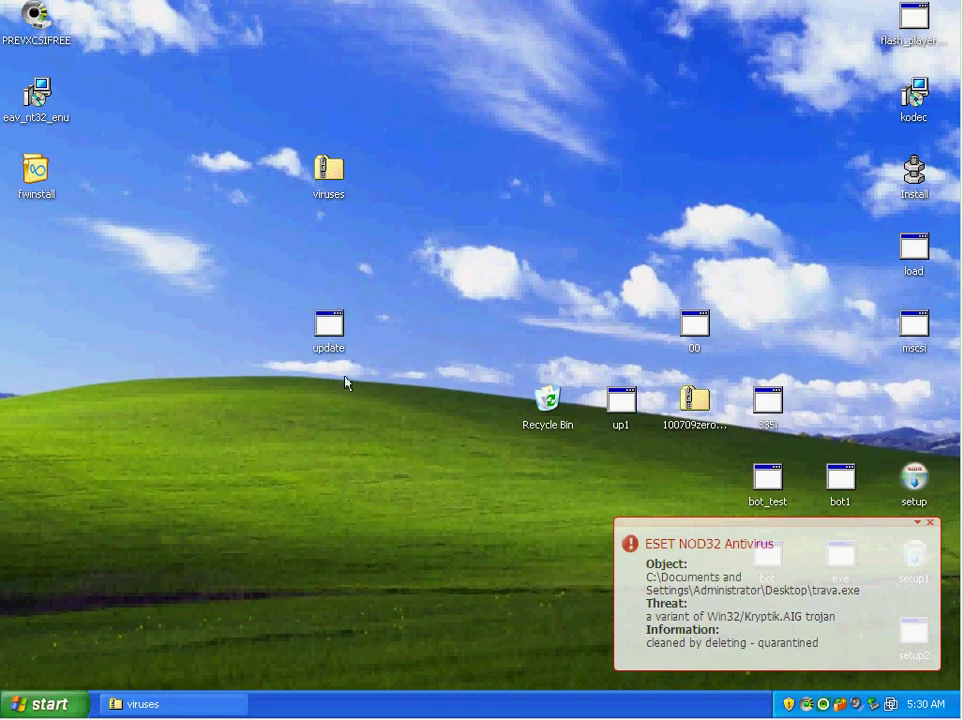
{"action": "double_click", "coordinate": [335, 325]}
{"action": "left_click", "coordinate": [460, 403]}
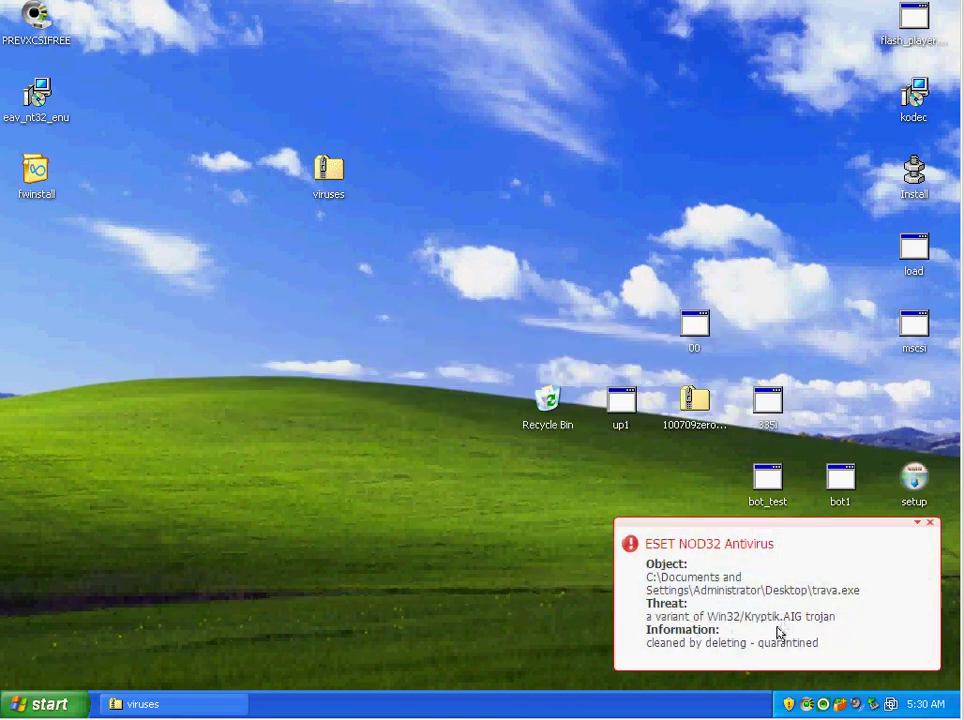
{"action": "left_click_drag", "start_coordinate": [694, 325], "coordinate": [331, 327]}
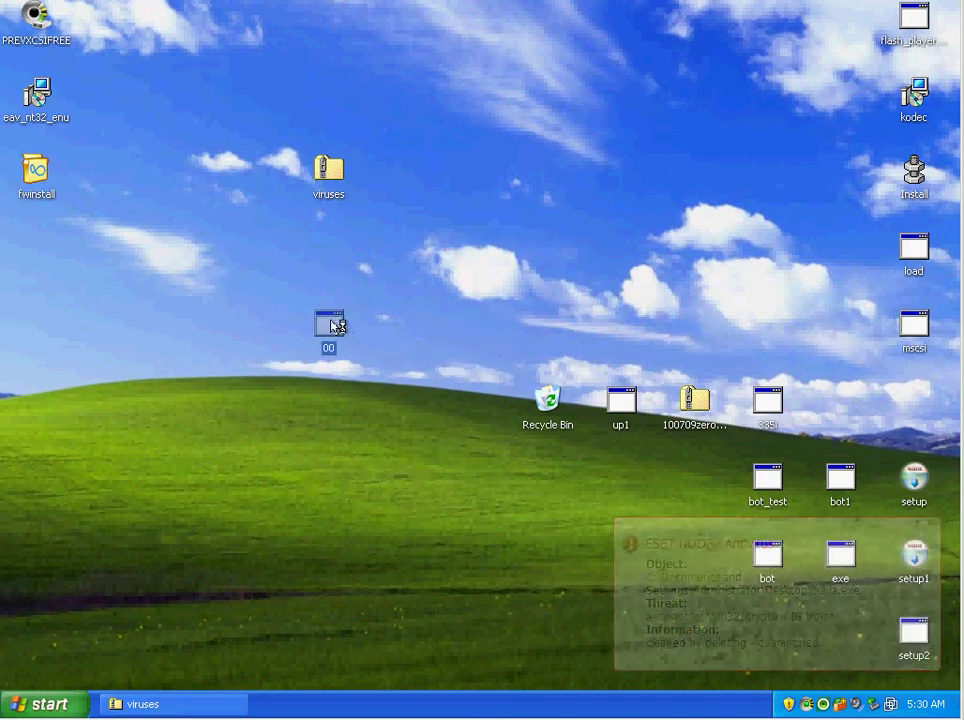
{"action": "double_click", "coordinate": [337, 325]}
{"action": "left_click", "coordinate": [470, 404]}
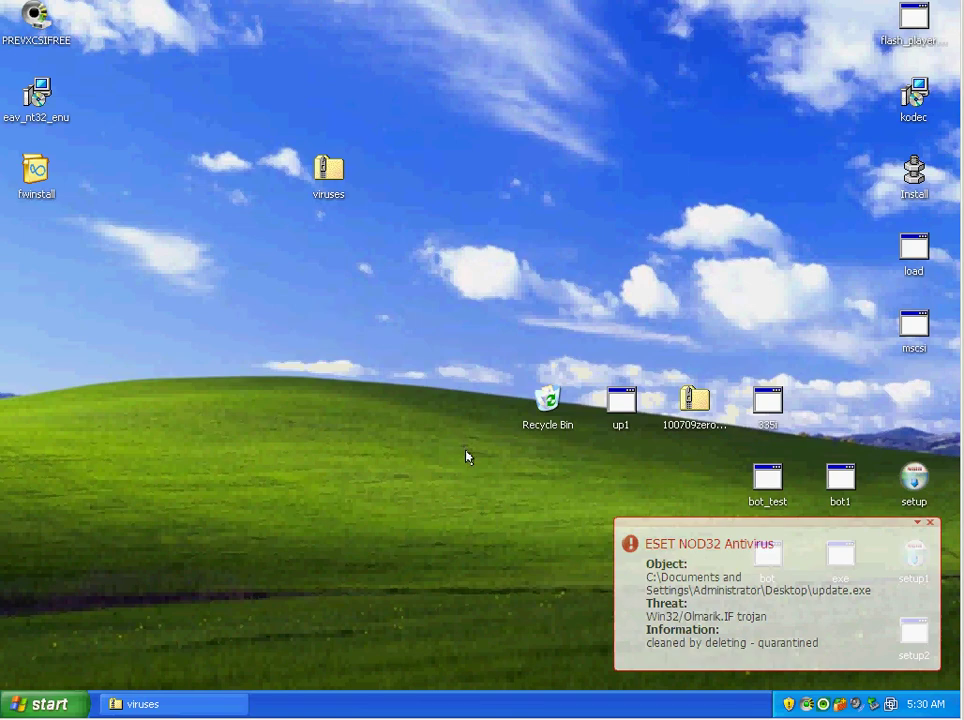
{"action": "left_click_drag", "start_coordinate": [621, 402], "coordinate": [329, 325]}
{"action": "double_click", "coordinate": [331, 329]}
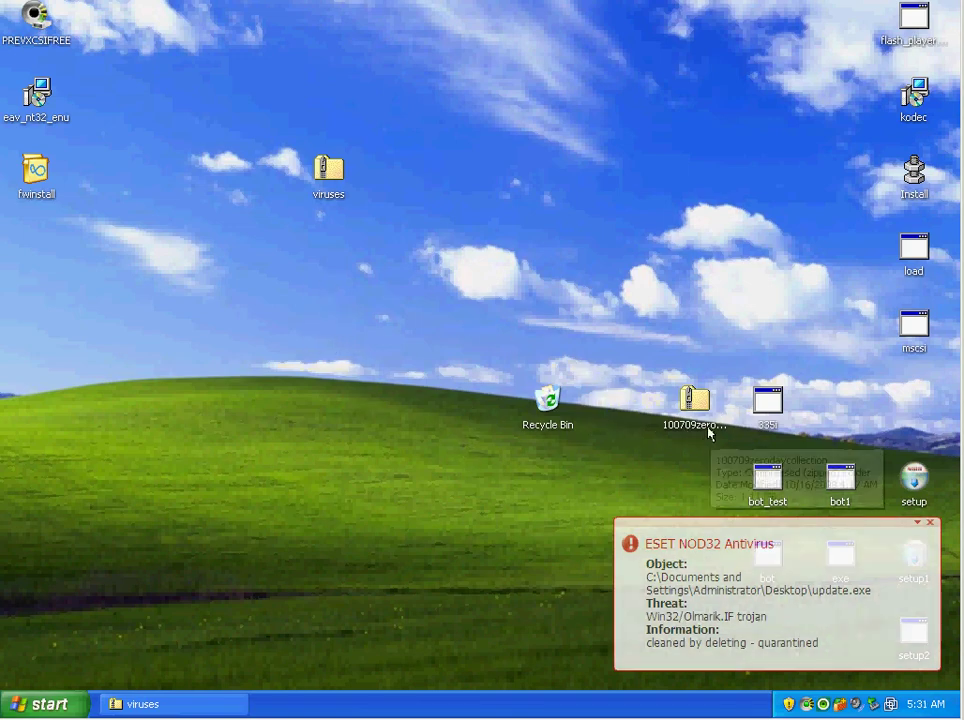
- Run the 335i and bot_test samples and move bot1 to the desktop centre
{"action": "left_click_drag", "start_coordinate": [752, 404], "coordinate": [329, 325]}
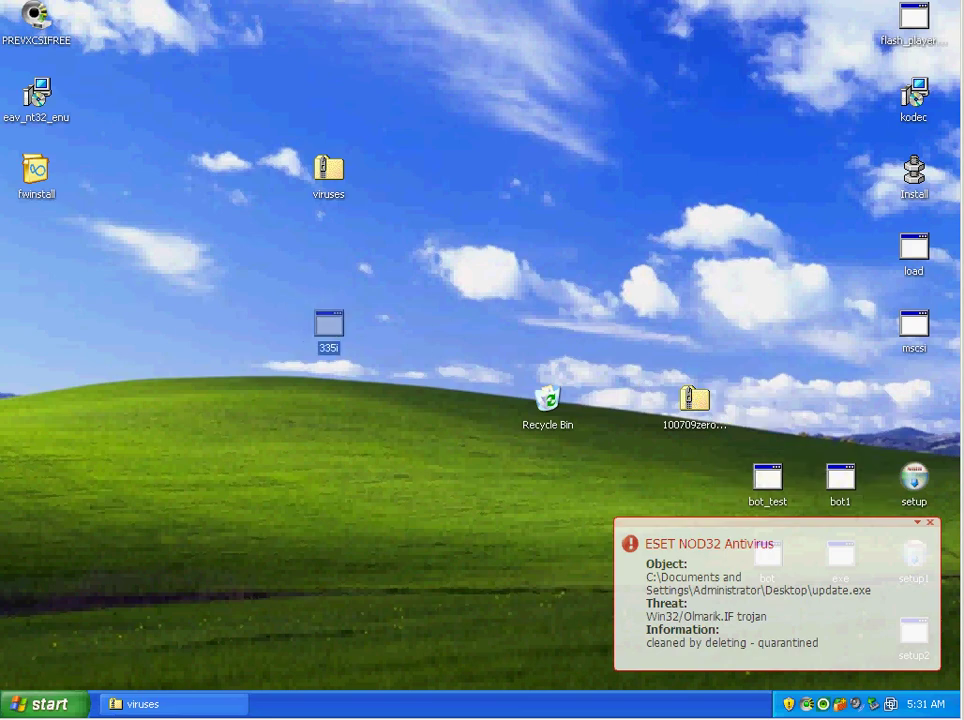
{"action": "double_click", "coordinate": [329, 323]}
{"action": "left_click", "coordinate": [476, 409]}
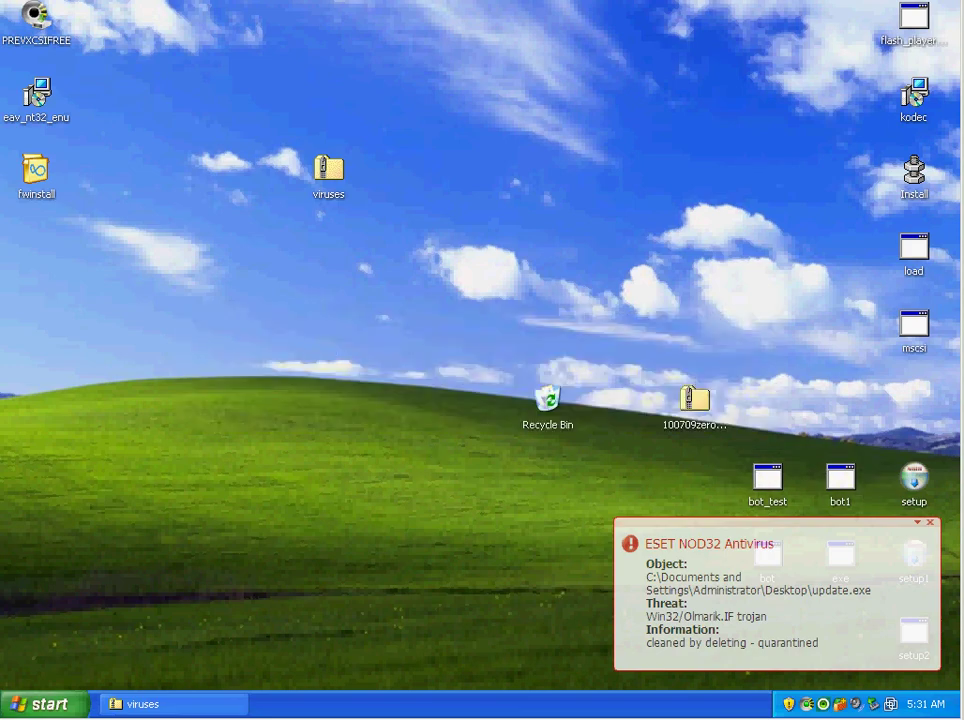
{"action": "left_click_drag", "start_coordinate": [762, 473], "coordinate": [386, 326]}
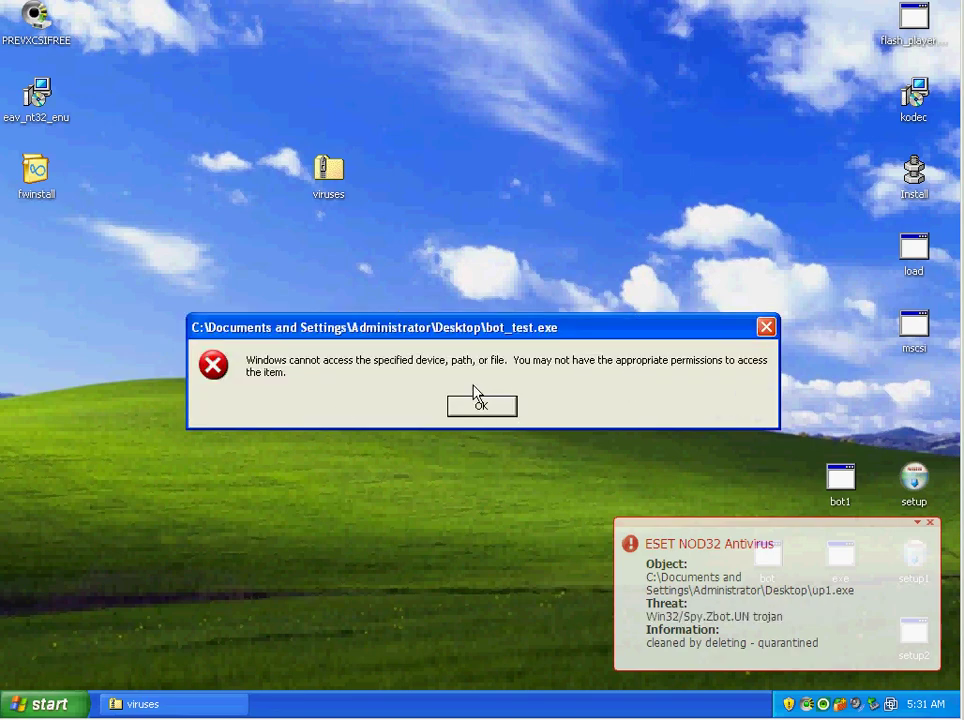
{"action": "left_click", "coordinate": [486, 408]}
{"action": "left_click_drag", "start_coordinate": [846, 481], "coordinate": [271, 330]}
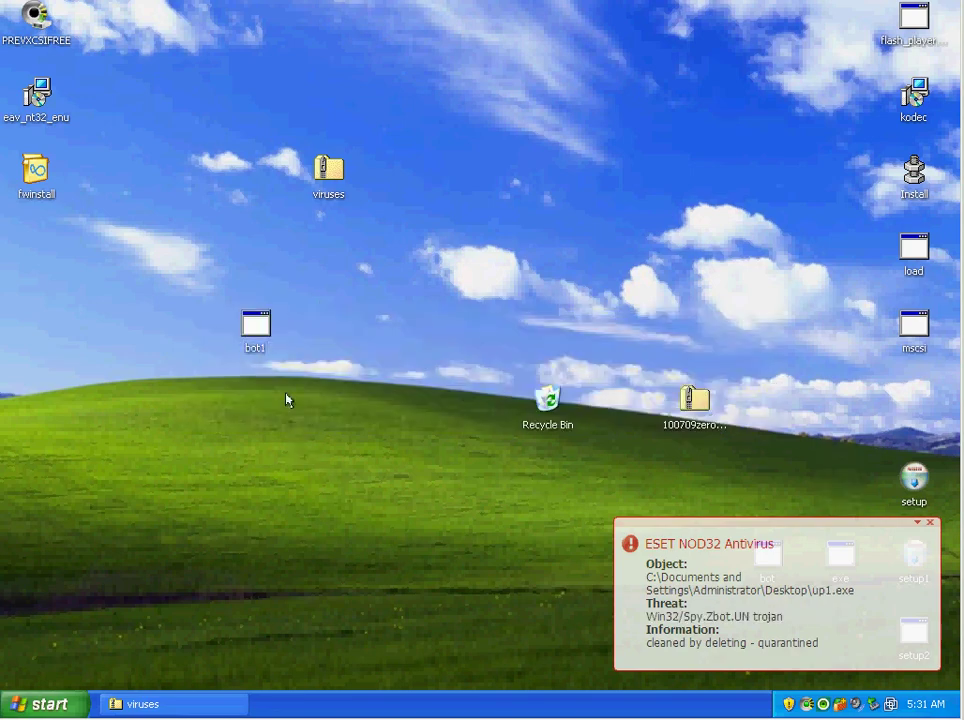
{"action": "right_click", "coordinate": [374, 697]}
{"action": "left_click", "coordinate": [405, 640]}
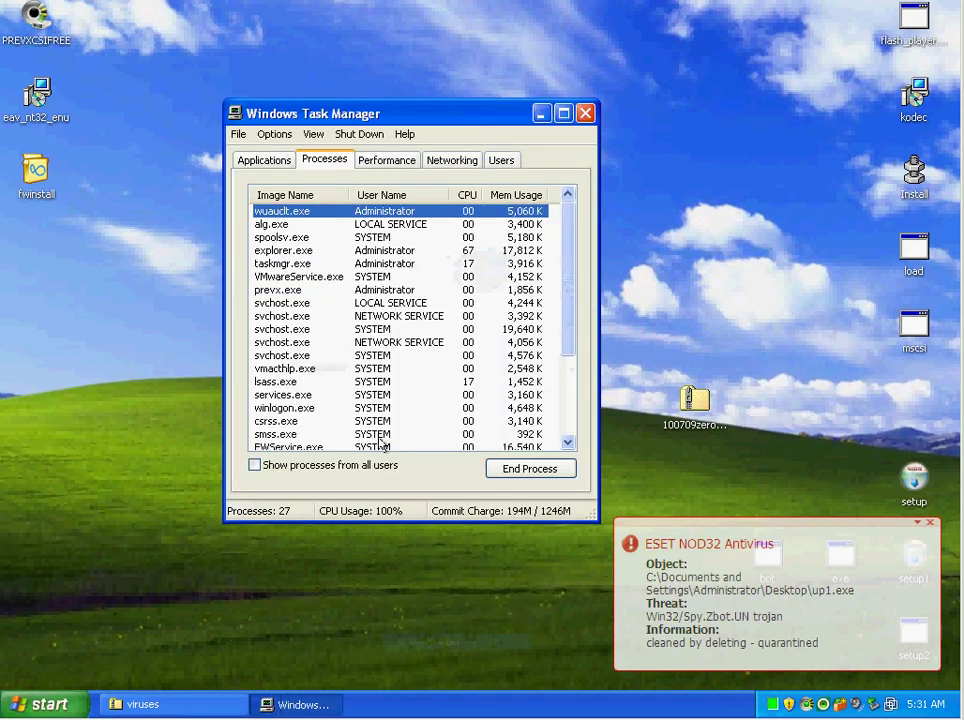
{"action": "left_click", "coordinate": [286, 195]}
{"action": "left_click", "coordinate": [302, 226]}
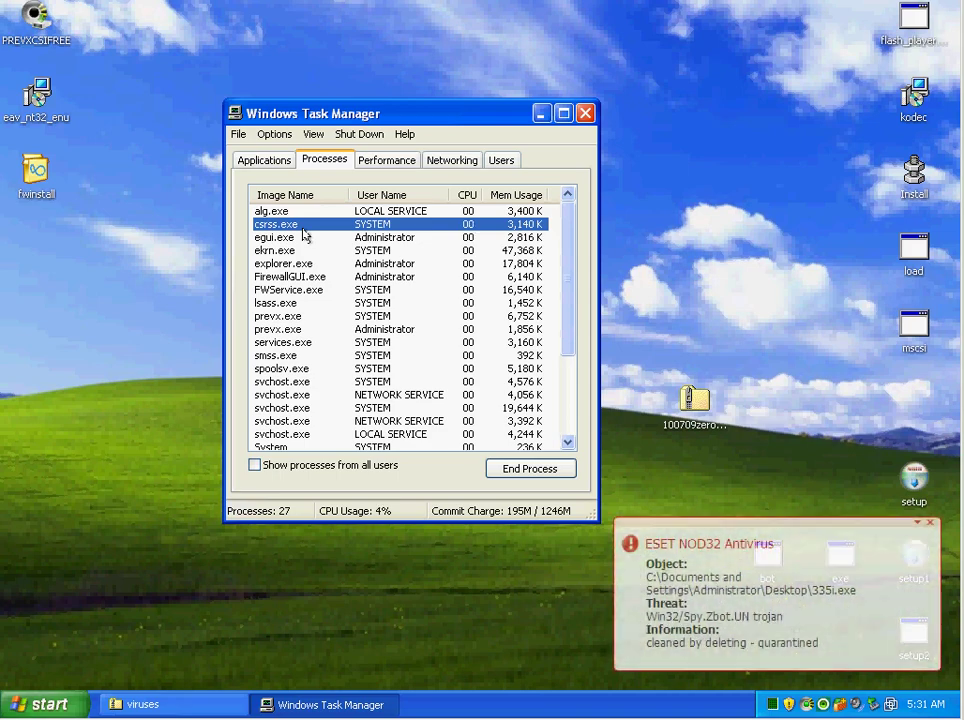
{"action": "scroll", "coordinate": [305, 234], "scroll_direction": "down", "scroll_amount": 3}
{"action": "scroll", "coordinate": [305, 234], "scroll_direction": "up", "scroll_amount": 3}
{"action": "left_click", "coordinate": [585, 113]}
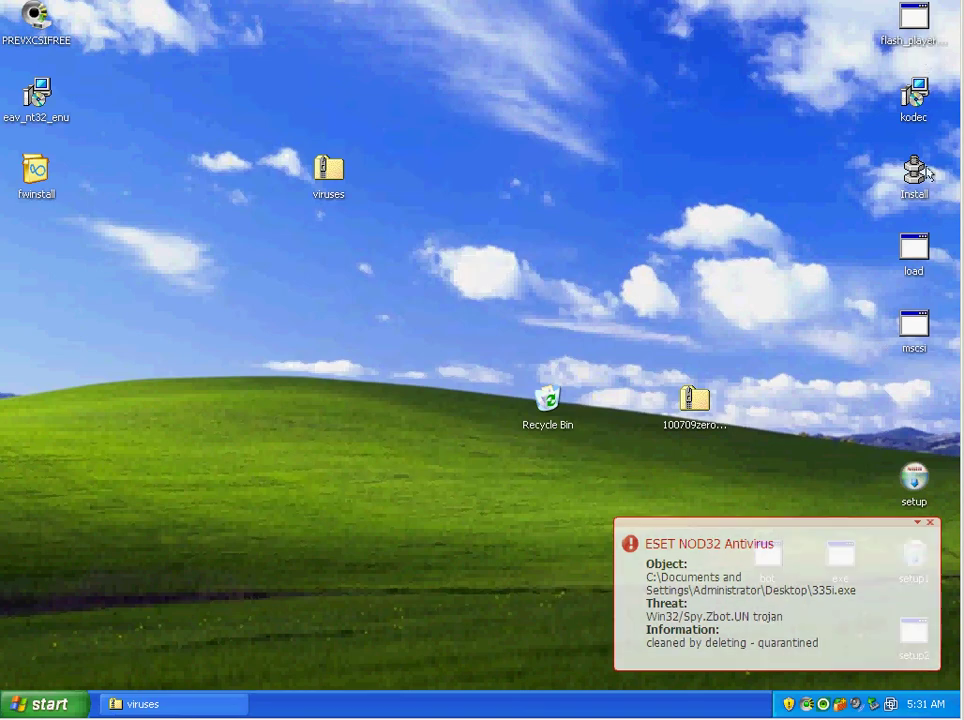
- Run the Install and setup samples and dismiss their access and not-found errors
{"action": "left_click_drag", "start_coordinate": [900, 175], "coordinate": [242, 250]}
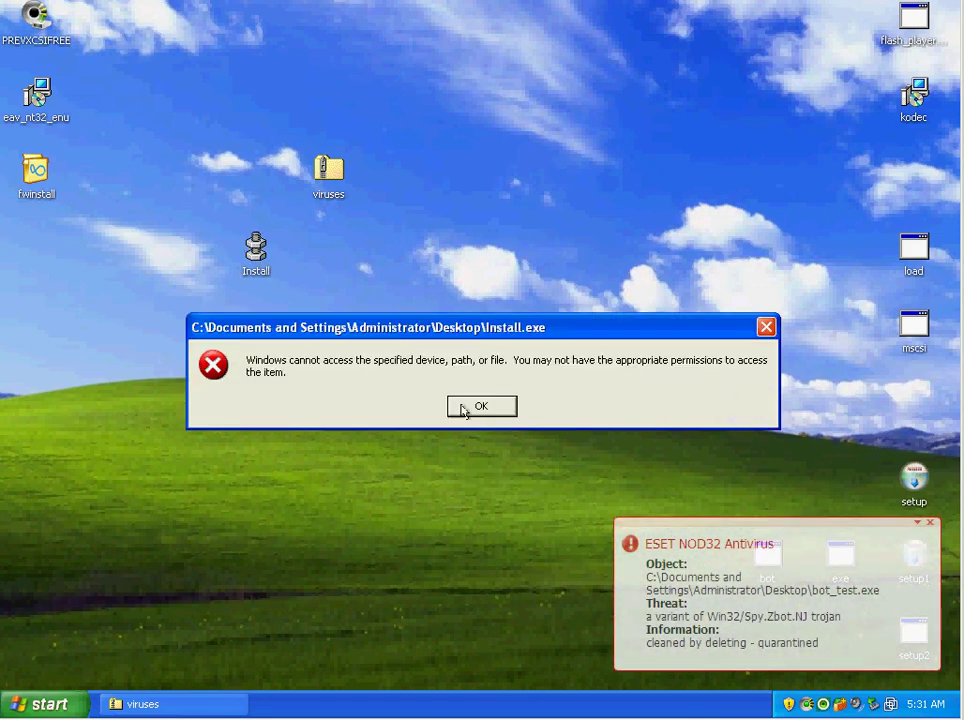
{"action": "left_click", "coordinate": [460, 408]}
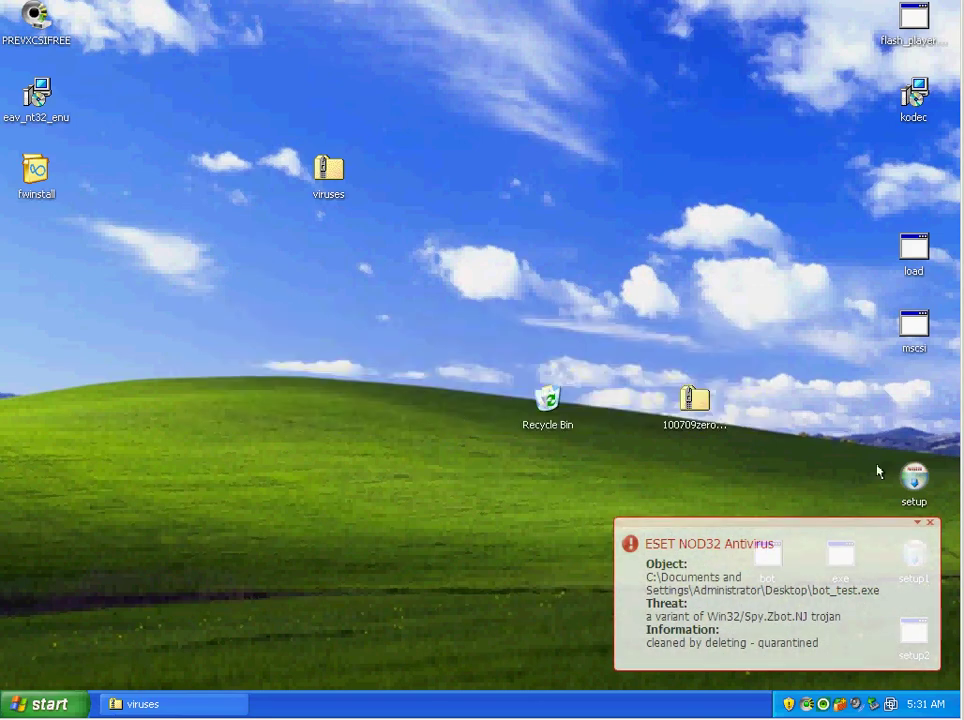
{"action": "left_click_drag", "start_coordinate": [906, 494], "coordinate": [321, 339]}
{"action": "double_click", "coordinate": [329, 325]}
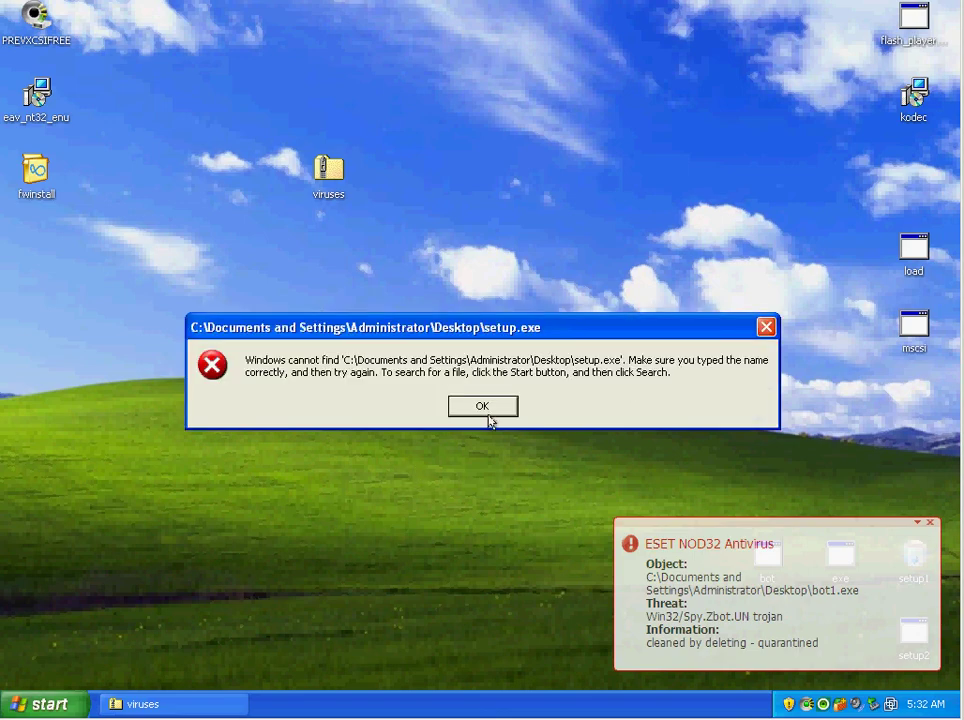
{"action": "left_click", "coordinate": [480, 409]}
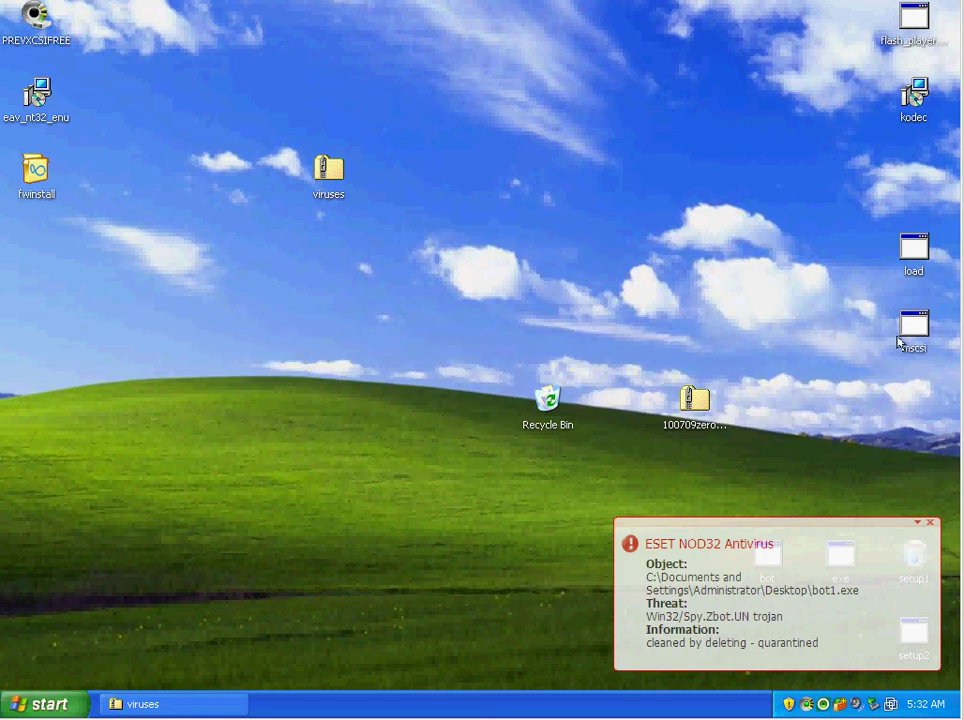
- Gather mscsi, load, kodec and flash_playerbeta near the desktop centre
{"action": "left_click_drag", "start_coordinate": [903, 310], "coordinate": [391, 232]}
{"action": "left_click_drag", "start_coordinate": [903, 233], "coordinate": [391, 307]}
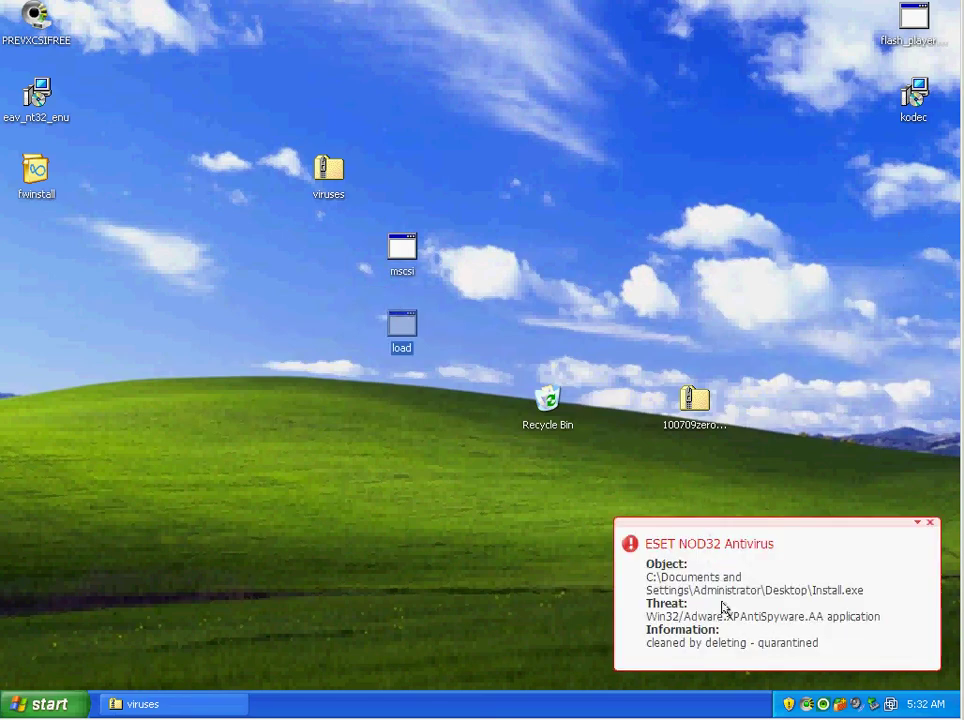
{"action": "left_click_drag", "start_coordinate": [922, 93], "coordinate": [411, 400]}
{"action": "left_click_drag", "start_coordinate": [913, 20], "coordinate": [258, 326]}
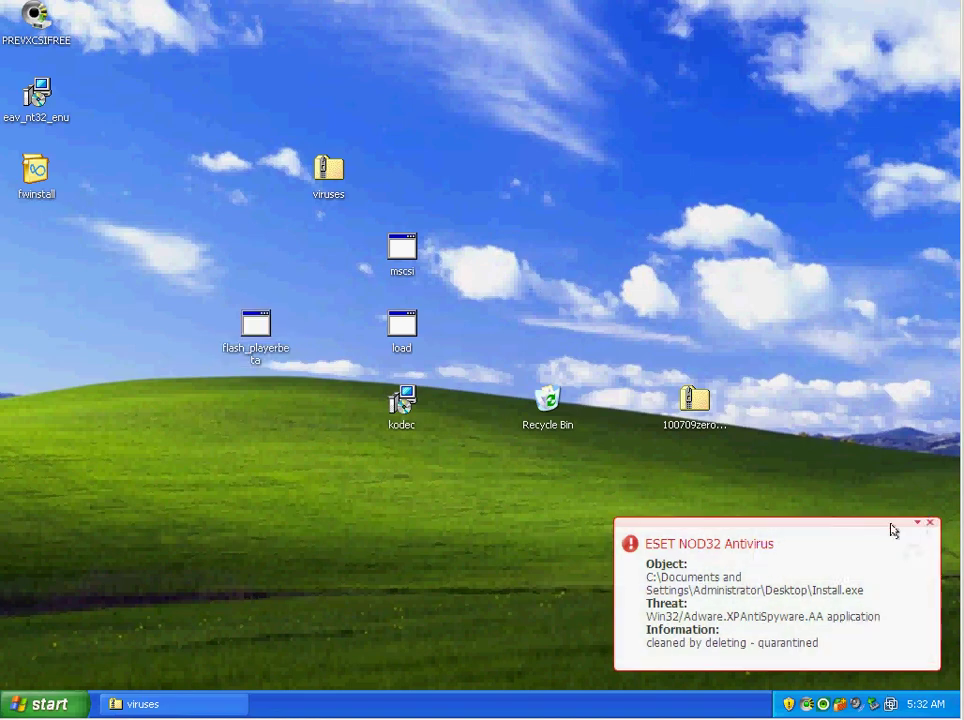
- Close the NOD32 threat notification
{"action": "left_click", "coordinate": [915, 523]}
{"action": "left_click", "coordinate": [917, 524]}
{"action": "left_click", "coordinate": [926, 522]}
{"action": "left_click", "coordinate": [929, 522]}
- Move setup1, bot, exe and setup2 near the desktop centre
{"action": "left_click_drag", "start_coordinate": [917, 545], "coordinate": [478, 473]}
{"action": "left_click_drag", "start_coordinate": [765, 543], "coordinate": [327, 468]}
{"action": "left_click_drag", "start_coordinate": [840, 545], "coordinate": [328, 545]}
{"action": "left_click_drag", "start_coordinate": [938, 632], "coordinate": [261, 453]}
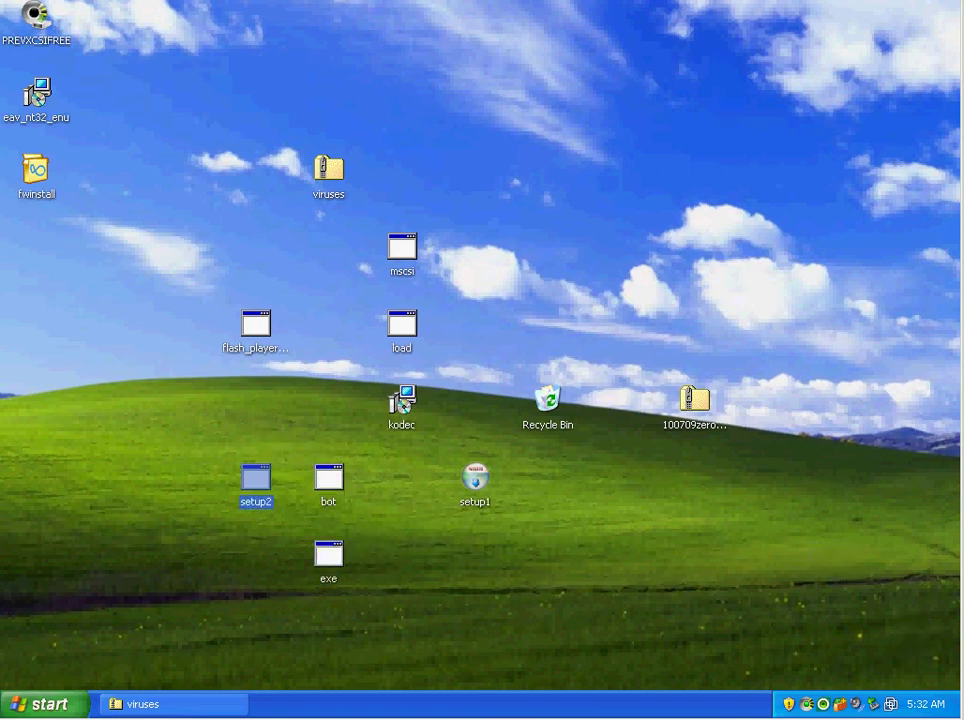